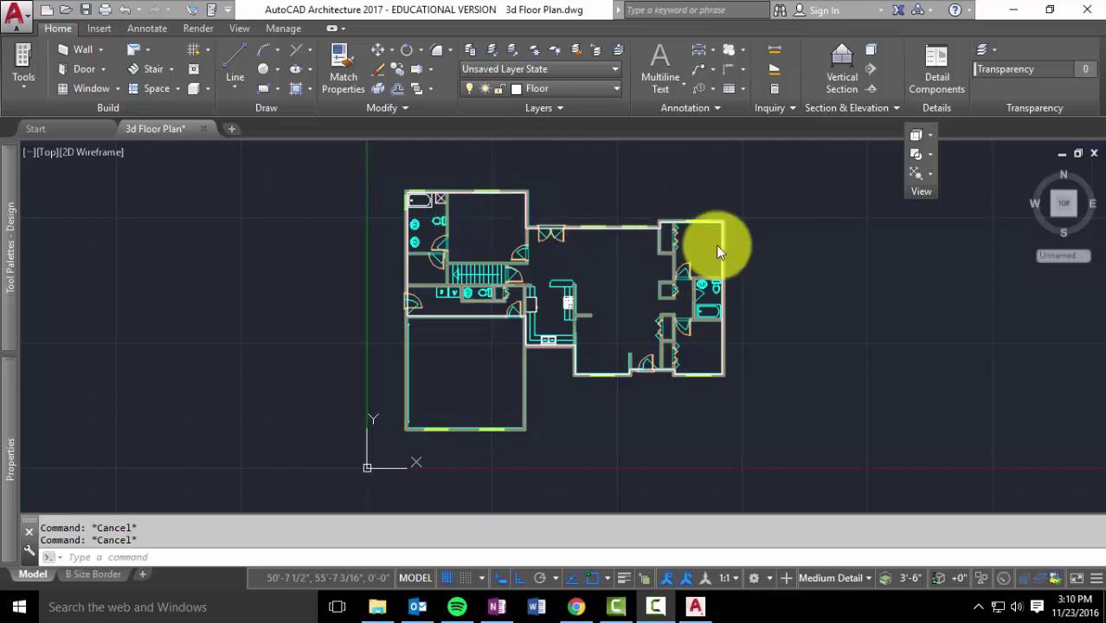
- Check the drawing's layer list and the current Floor layer in the layer properties, then close it
left_click(632, 157)
scroll(479, 182, "up", 2)
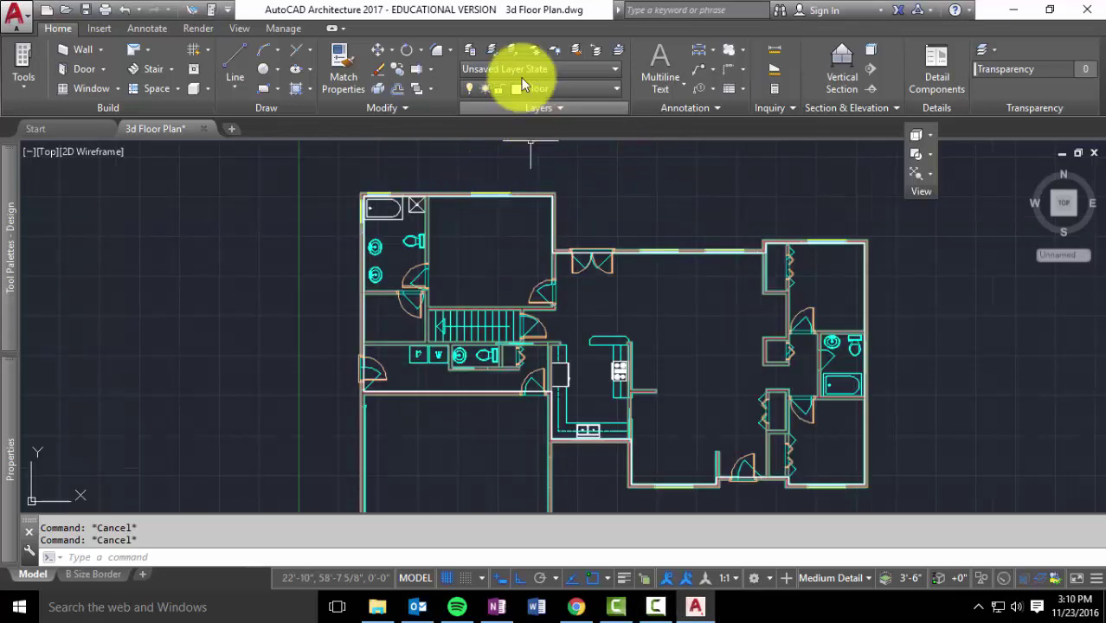
left_click(472, 53)
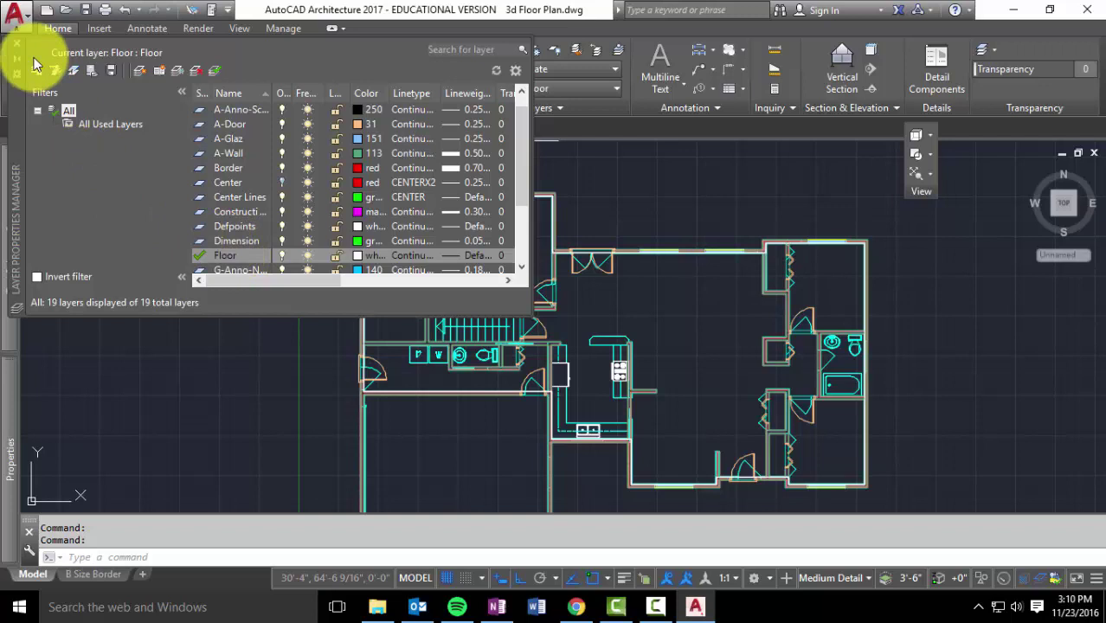
left_click(12, 49)
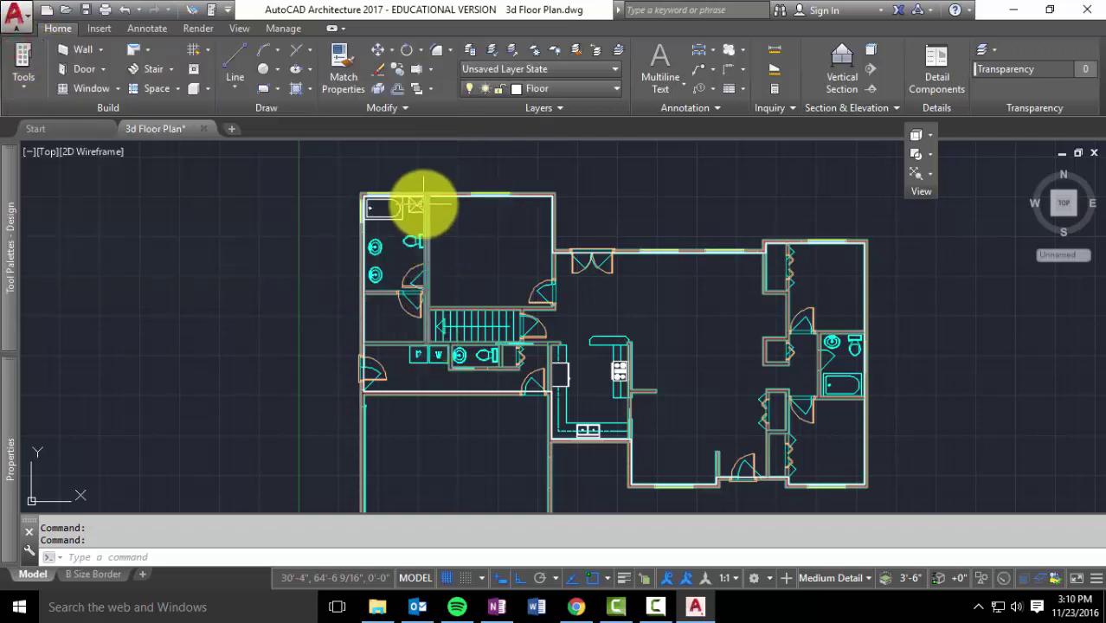
- Select the existing floor outline polyline running along the inside of the house's exterior walls and delete it
scroll(423, 194, "up", 2)
scroll(333, 223, "up", 2)
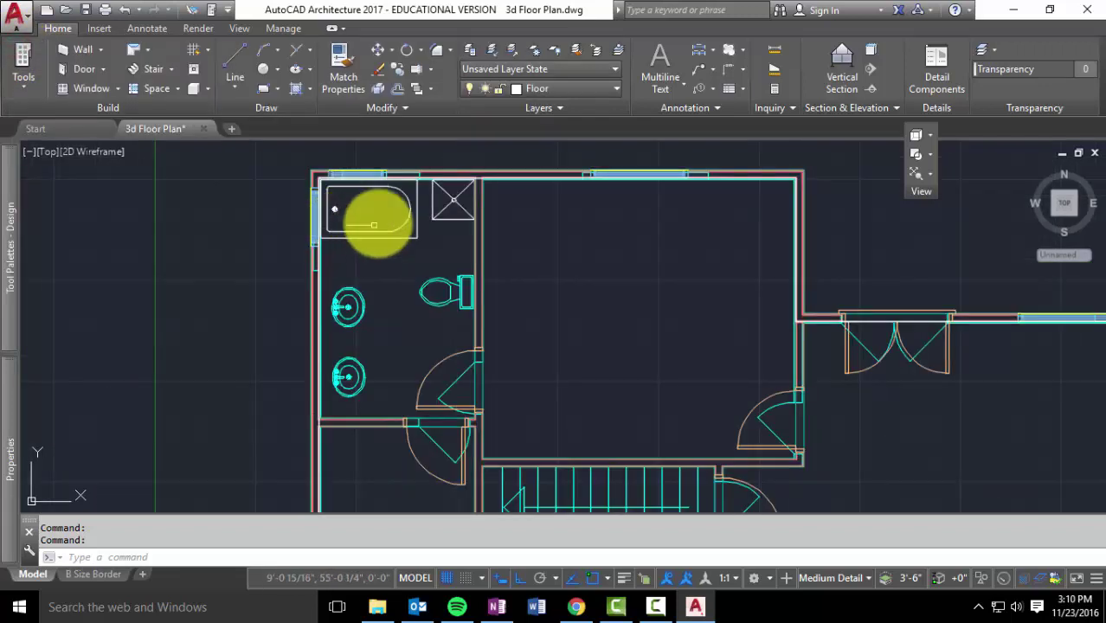
scroll(740, 233, "up", 2)
middle_click_drag(740, 235, 884, 361)
scroll(227, 270, "up", 2)
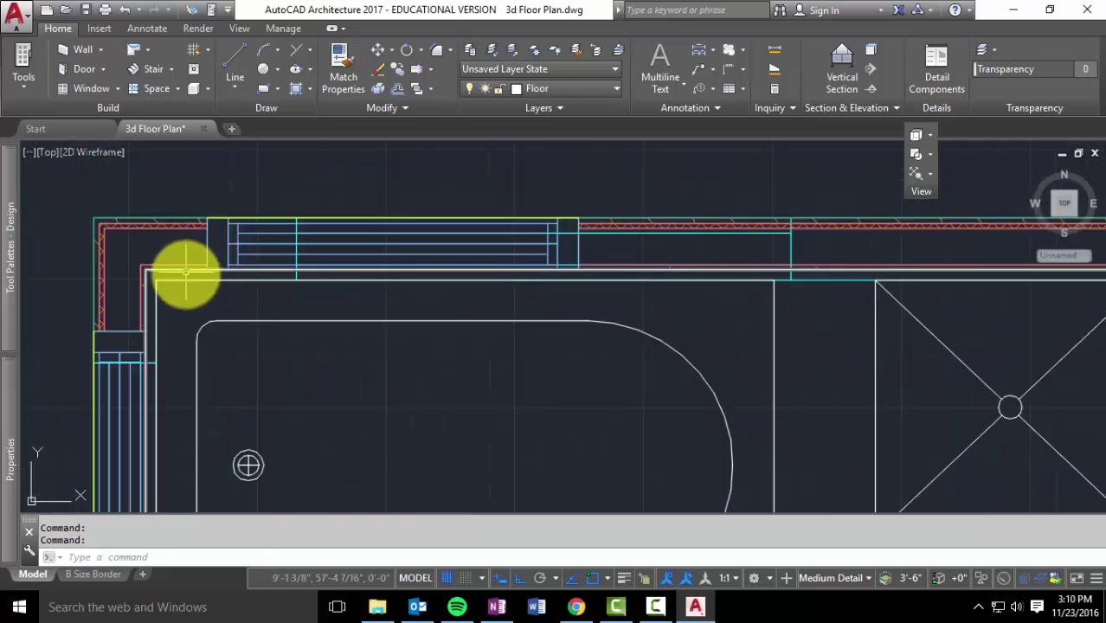
scroll(765, 296, "down", 2)
middle_click_drag(765, 296, 412, 298)
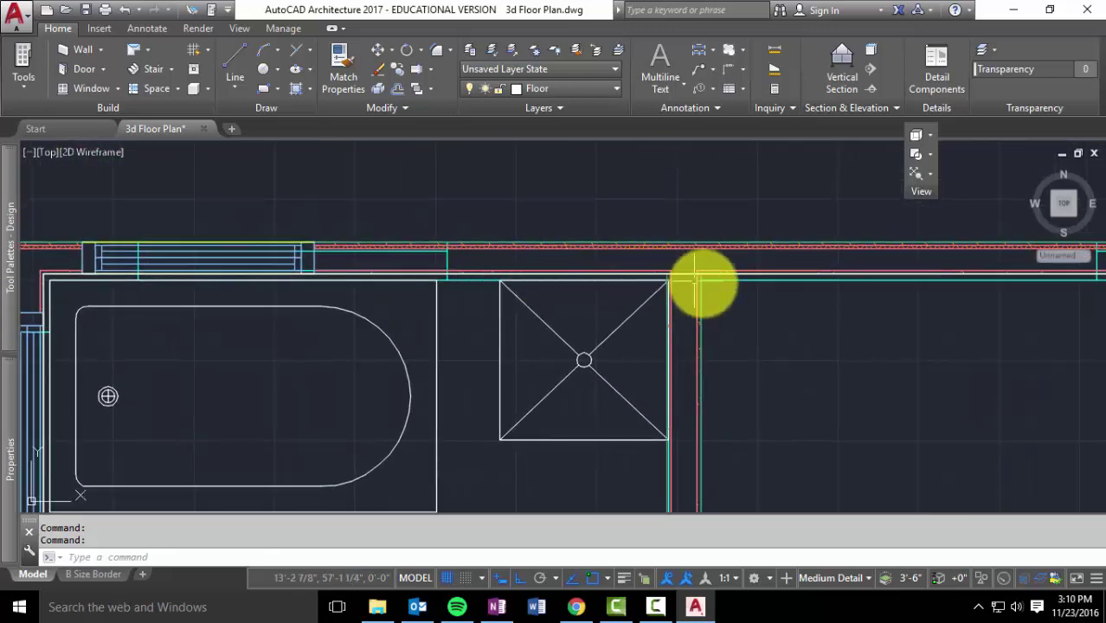
left_click(685, 274)
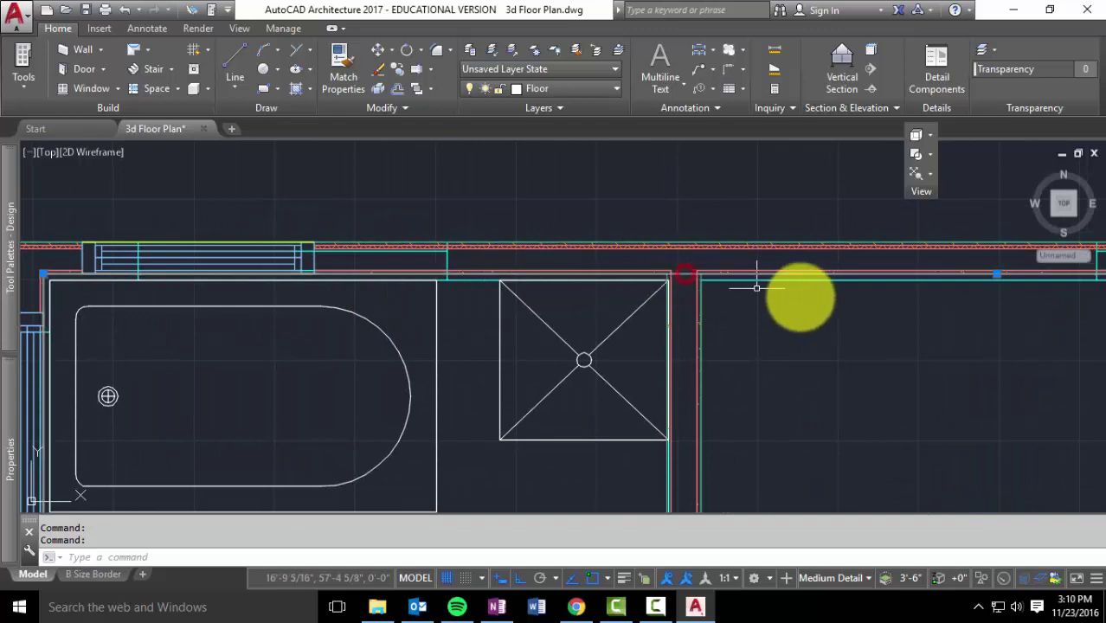
scroll(784, 307, "down", 3)
middle_click_drag(530, 214, 395, 155)
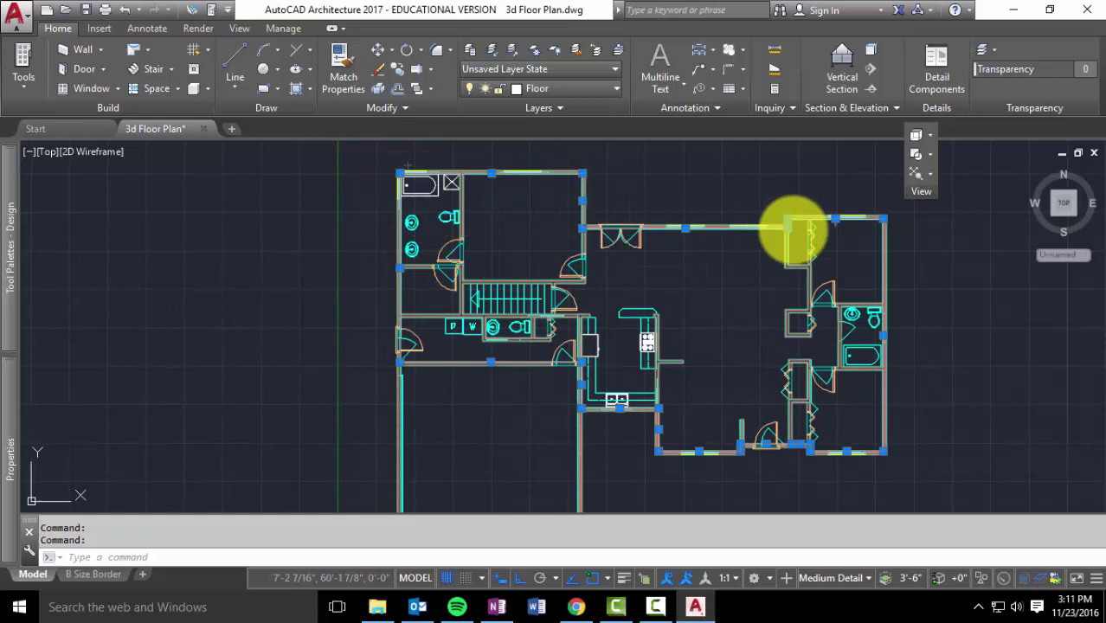
scroll(545, 416, "down", 2)
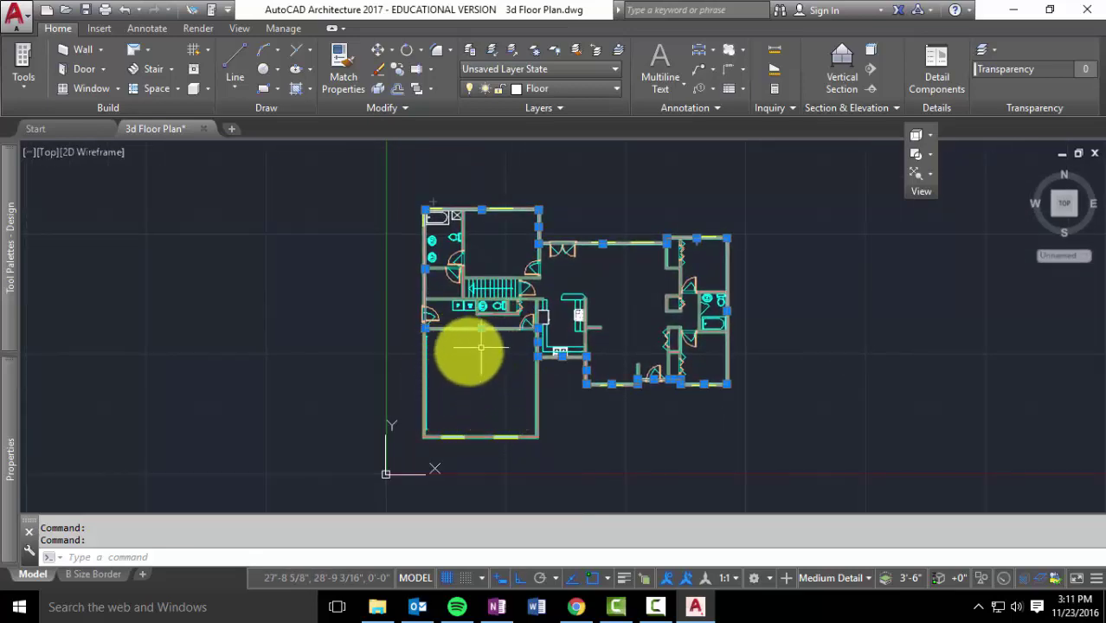
scroll(492, 363, "up", 2)
middle_click_drag(492, 363, 435, 406)
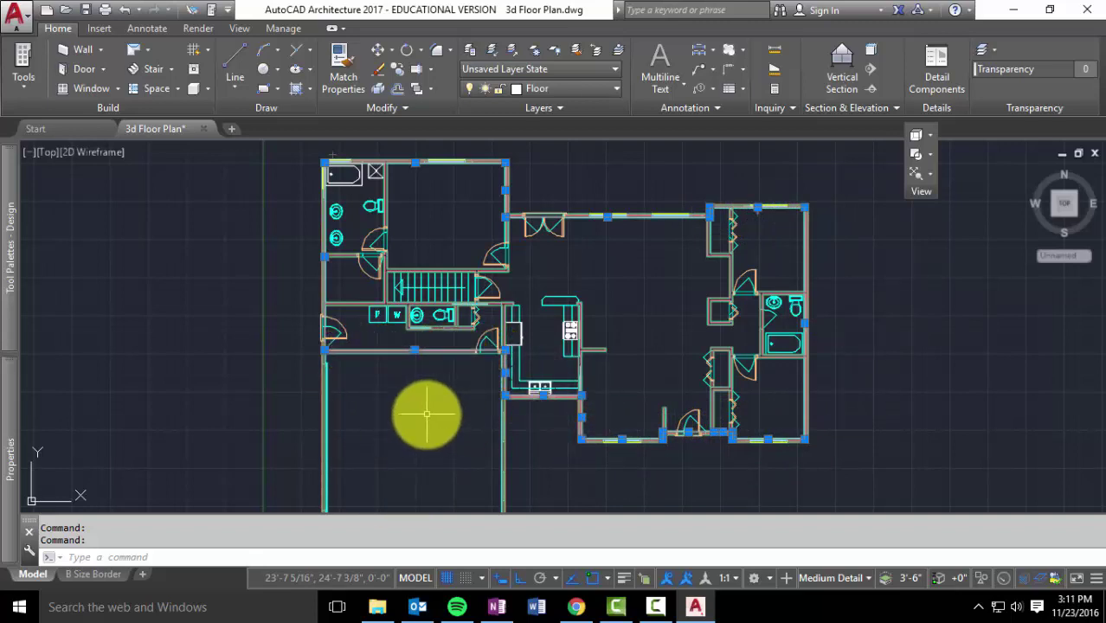
key("Escape")
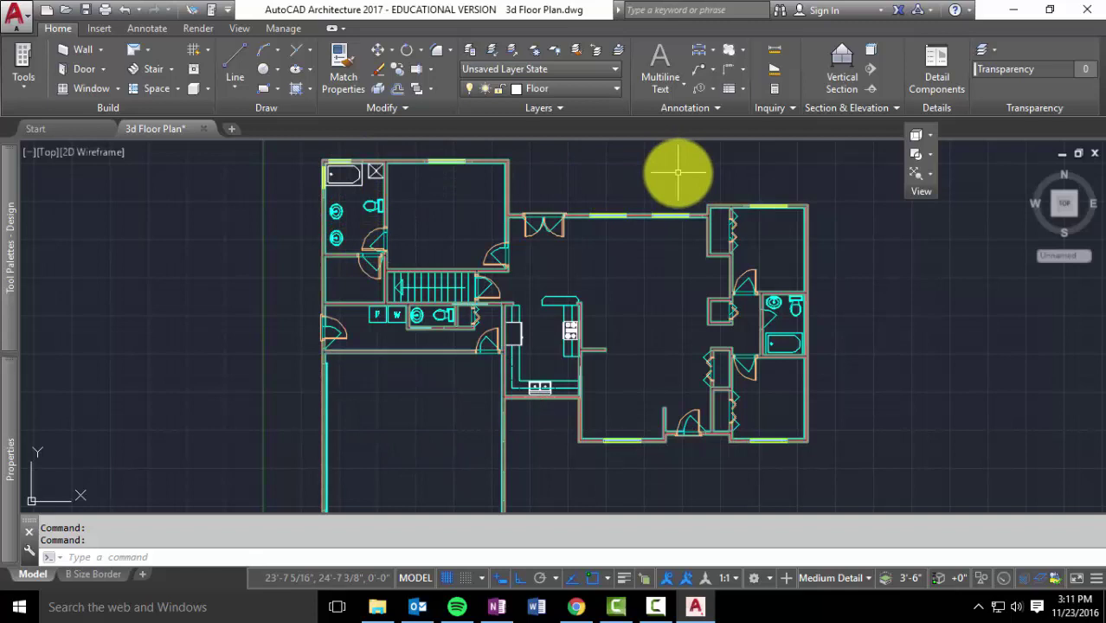
key("Delete")
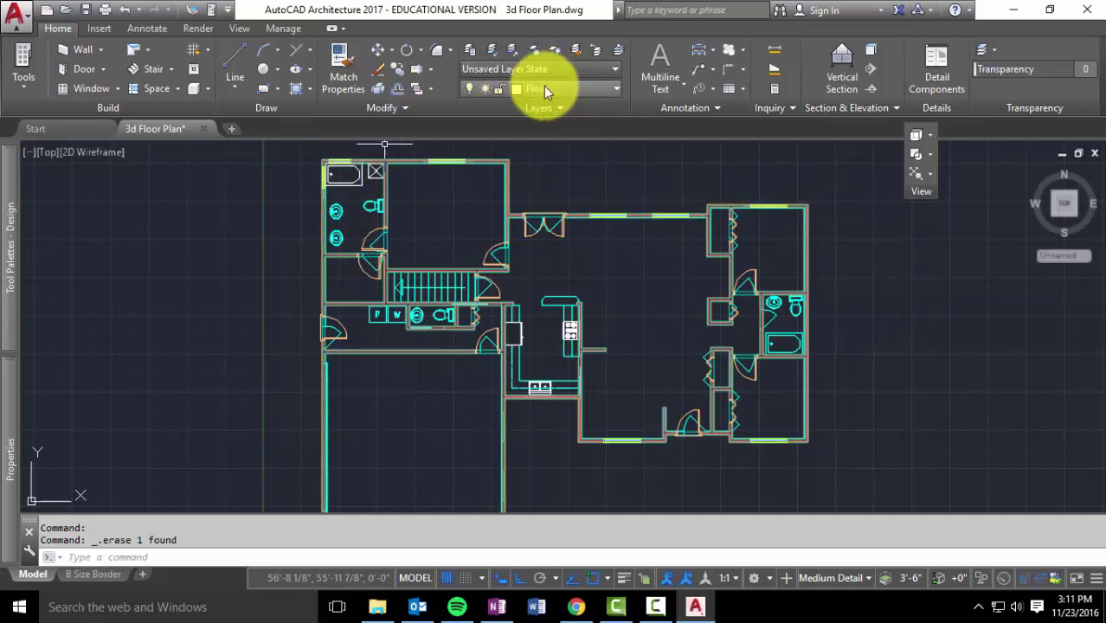
- Start a polyline on the Floor layer at the inner wall corner beside the bathtub in the house's northwest corner
left_click(229, 81)
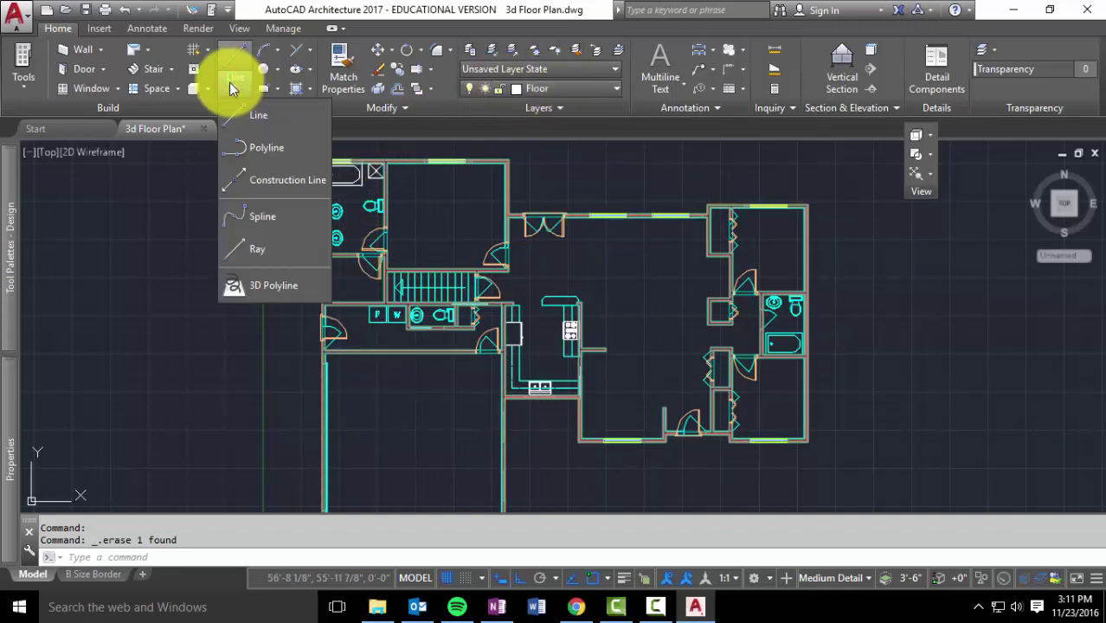
left_click(260, 142)
scroll(324, 177, "up", 6)
middle_click_drag(324, 177, 425, 313)
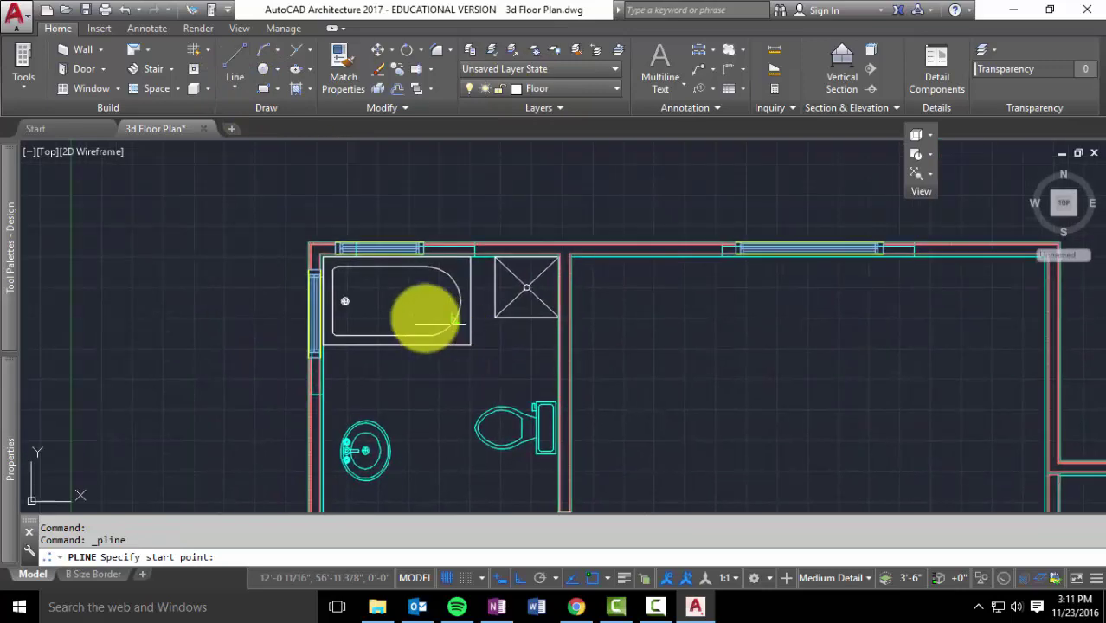
scroll(425, 291, "down", 6)
middle_click_drag(501, 338, 448, 274)
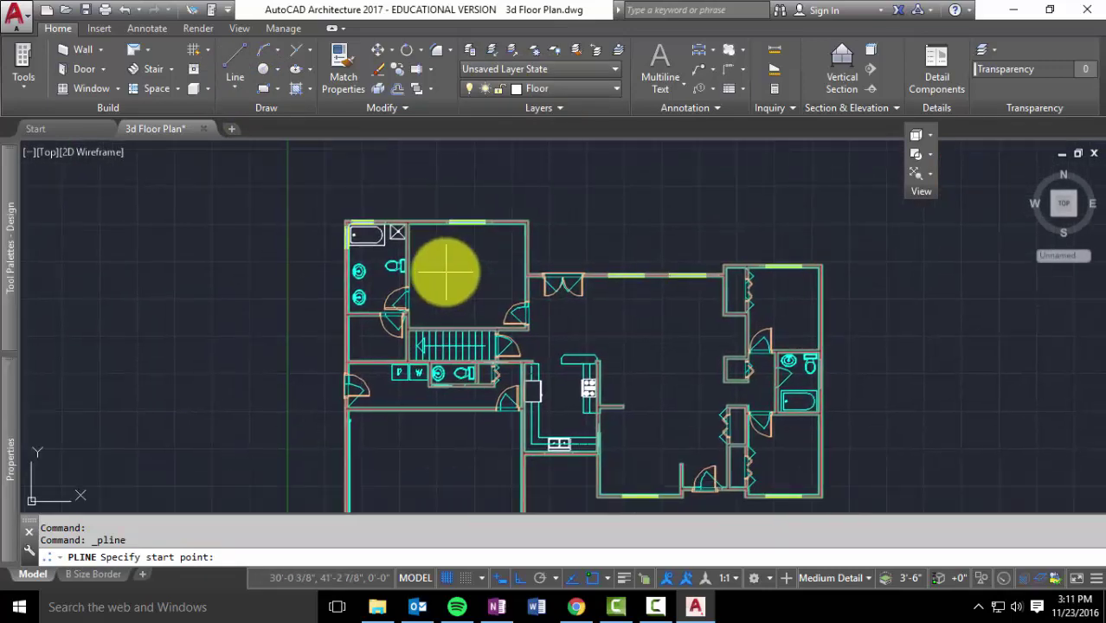
scroll(333, 223, "up", 8)
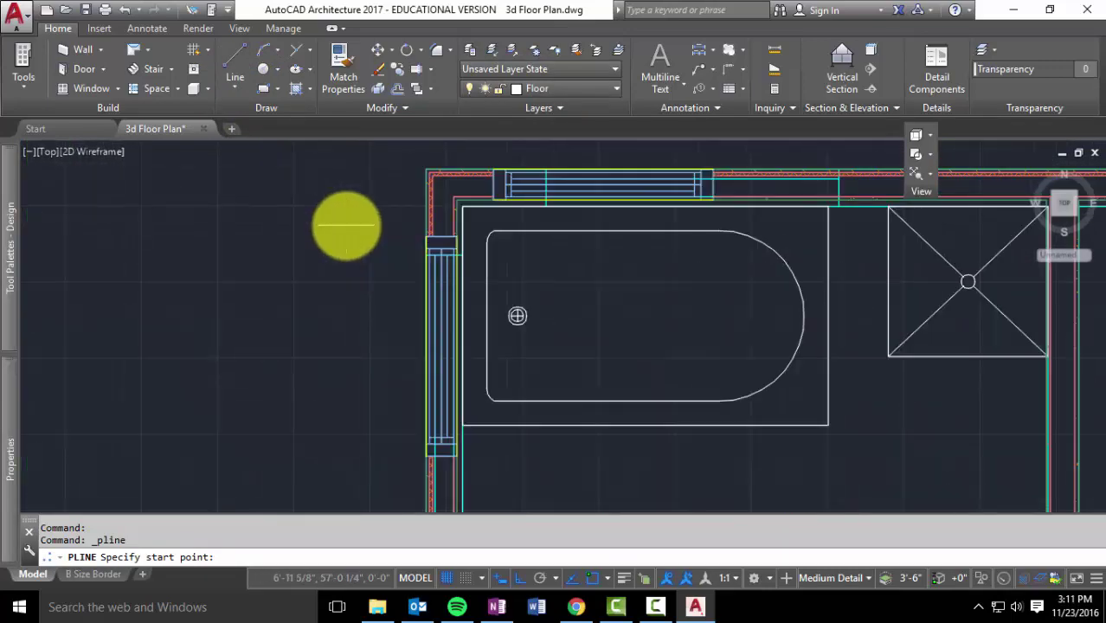
scroll(346, 225, "up", 2)
middle_click_drag(332, 220, 217, 237)
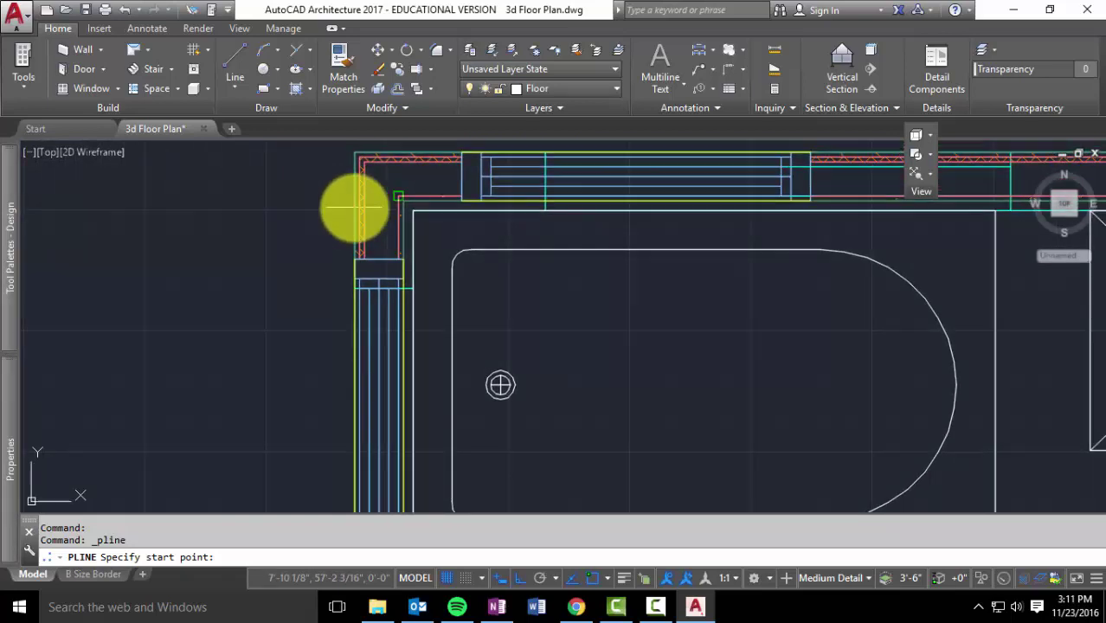
scroll(356, 208, "up", 3)
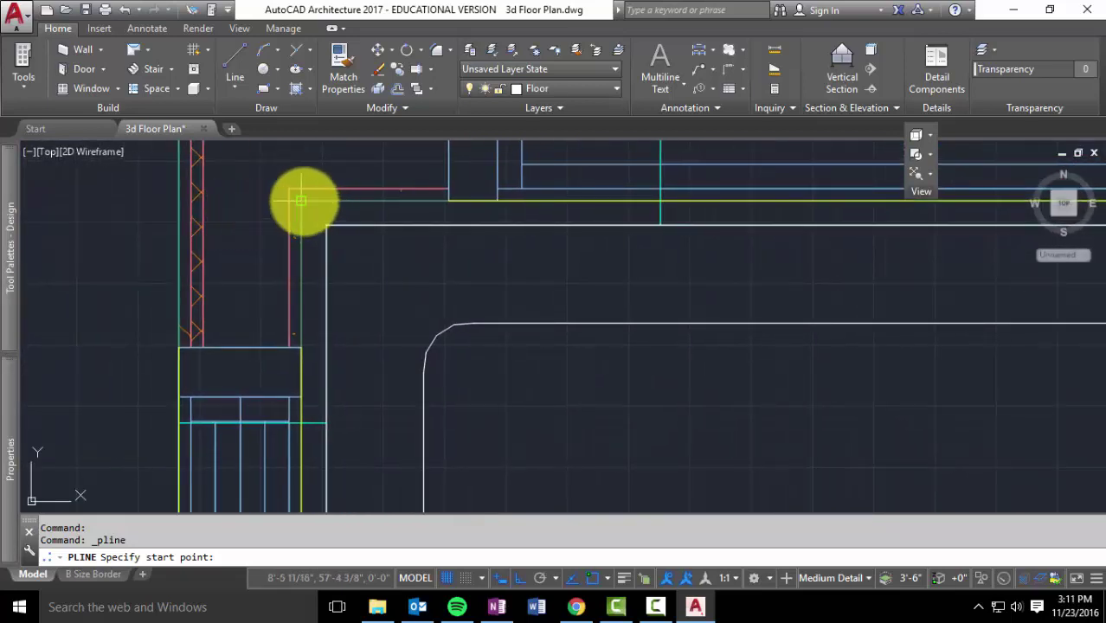
left_click(301, 201)
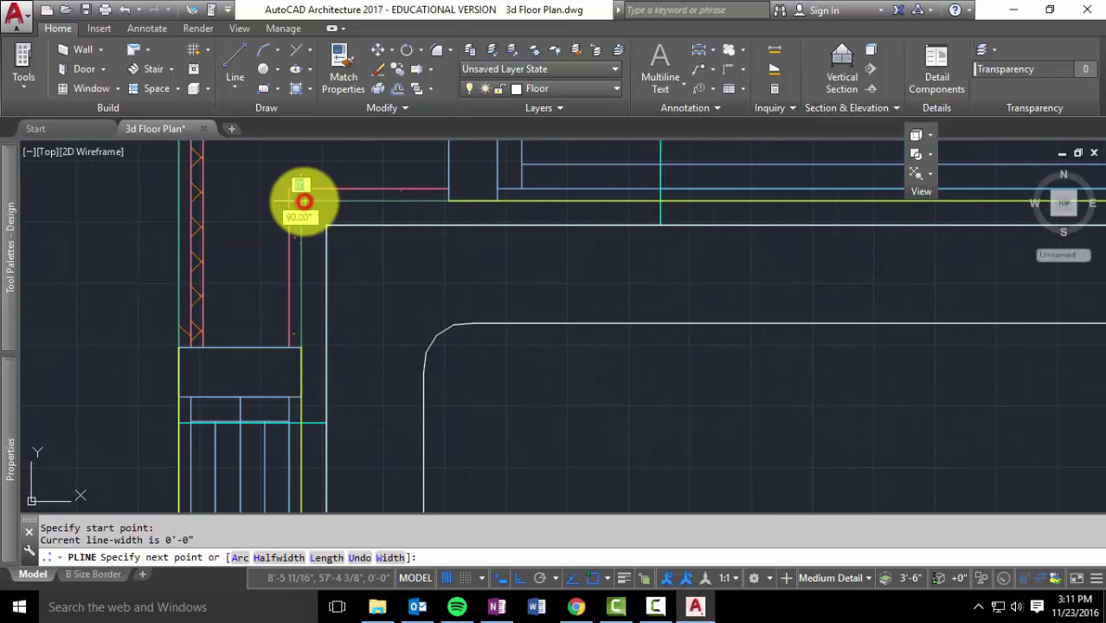
- Continue the polyline along the bedroom's north wall to its northeast inner corner and down to the double-door wall's inner face
scroll(311, 214, "down", 7)
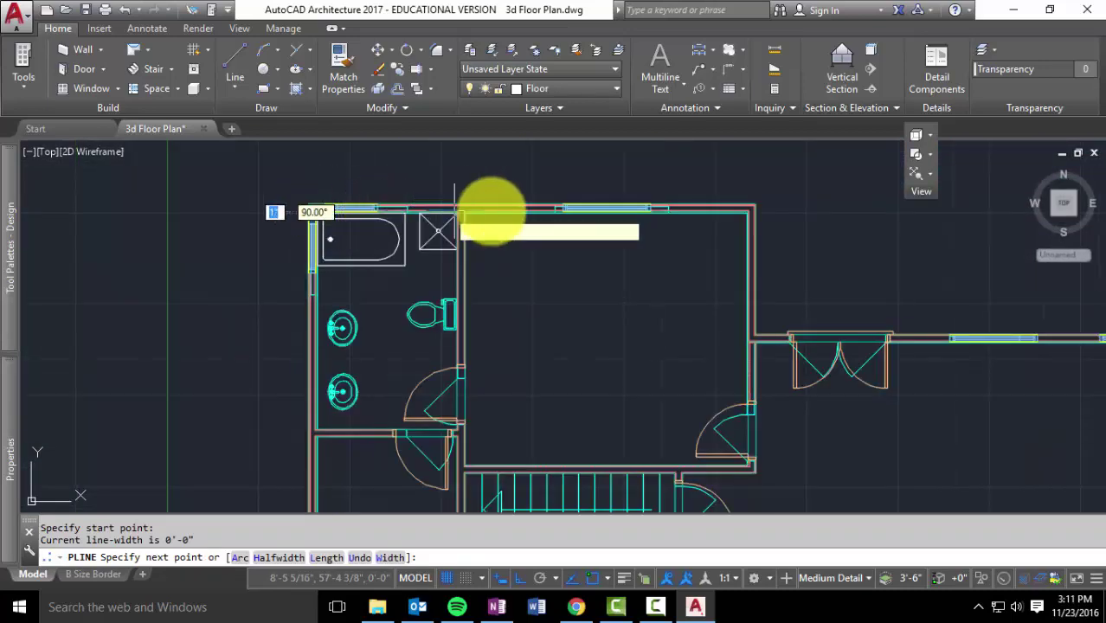
middle_click_drag(703, 222, 499, 225)
scroll(510, 212, "up", 5)
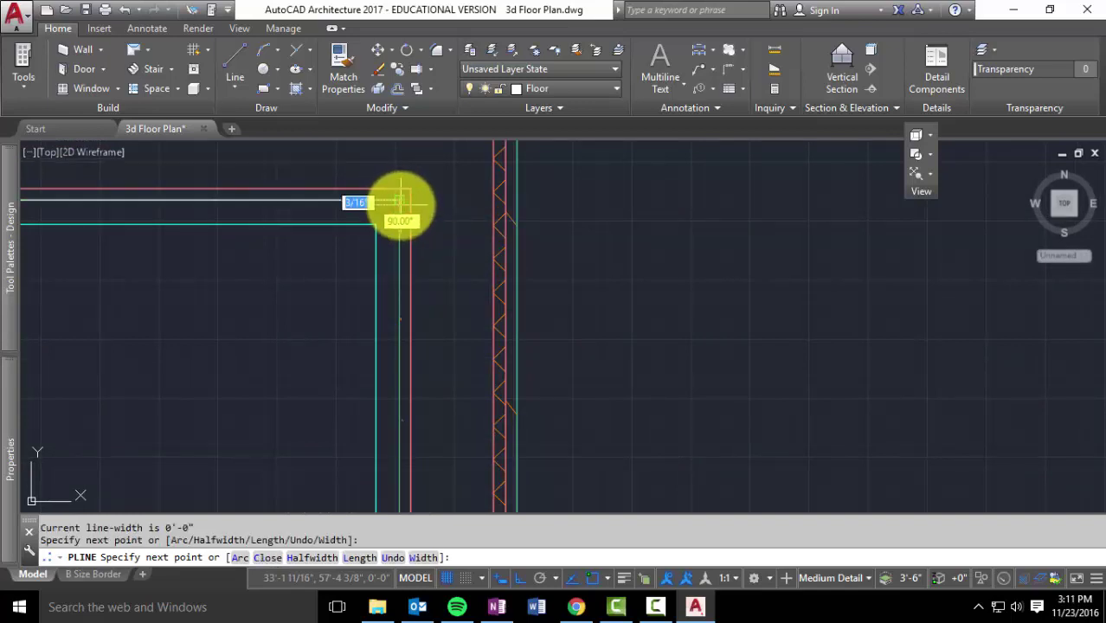
scroll(399, 201, "down", 5)
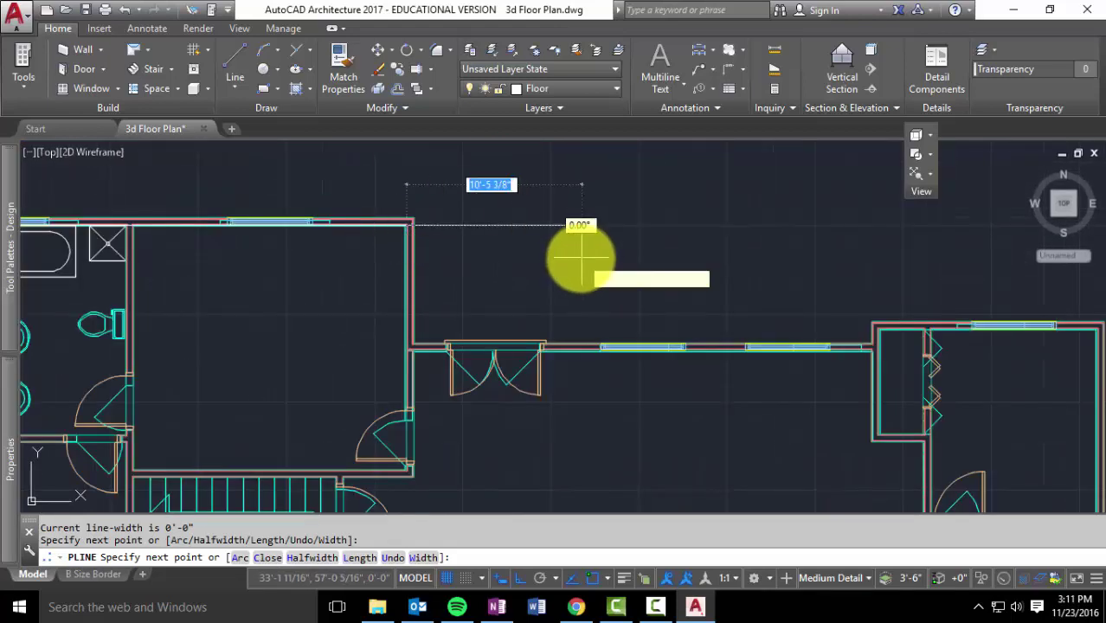
scroll(416, 269, "up", 5)
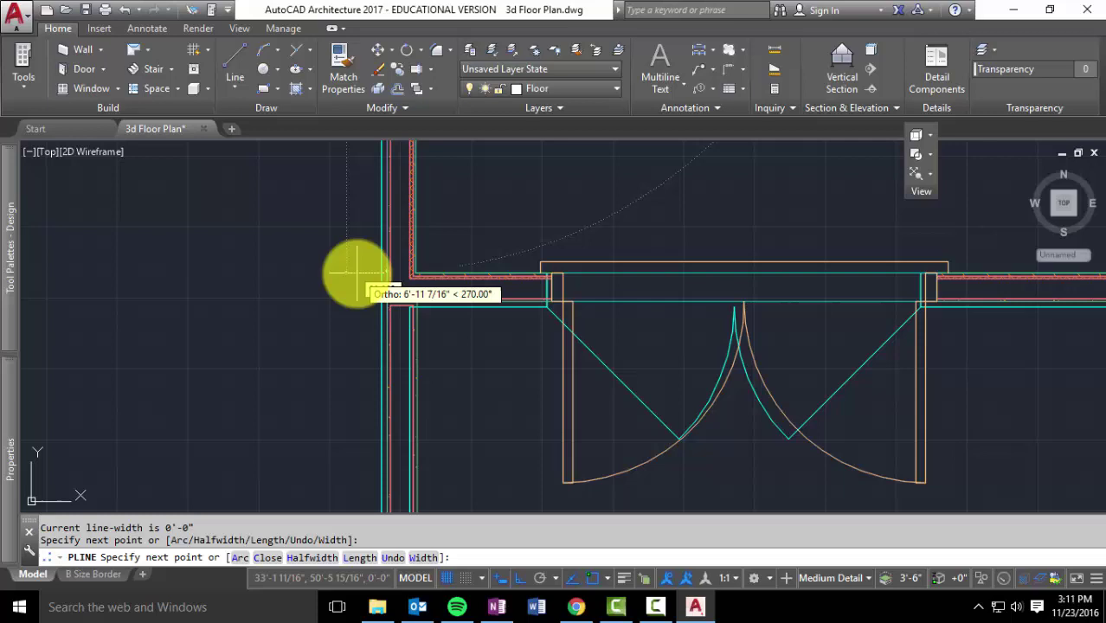
scroll(358, 270, "up", 3)
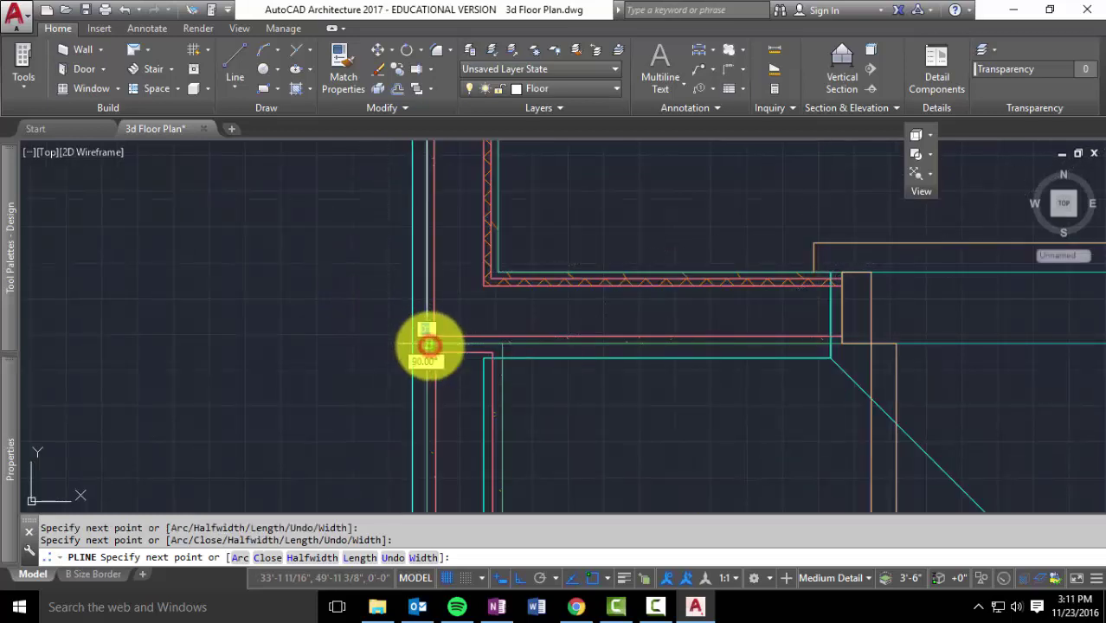
- Extend the polyline along the inner face of the back wall, past the double doors and windows, to the closet's west wall
scroll(429, 345, "down", 5)
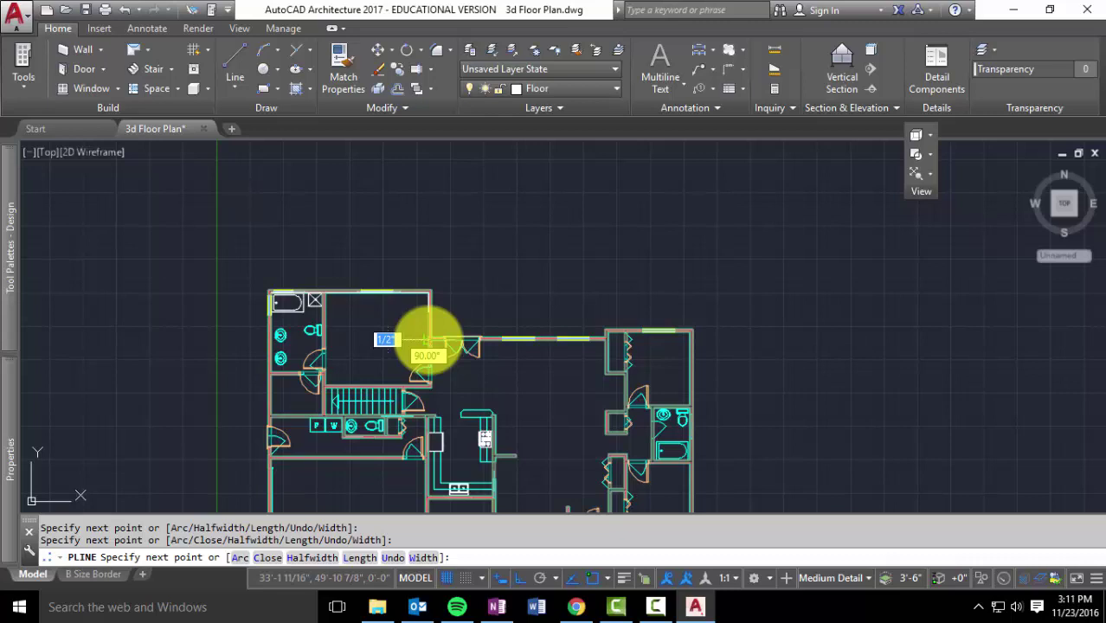
scroll(428, 345, "up", 2)
scroll(684, 342, "up", 5)
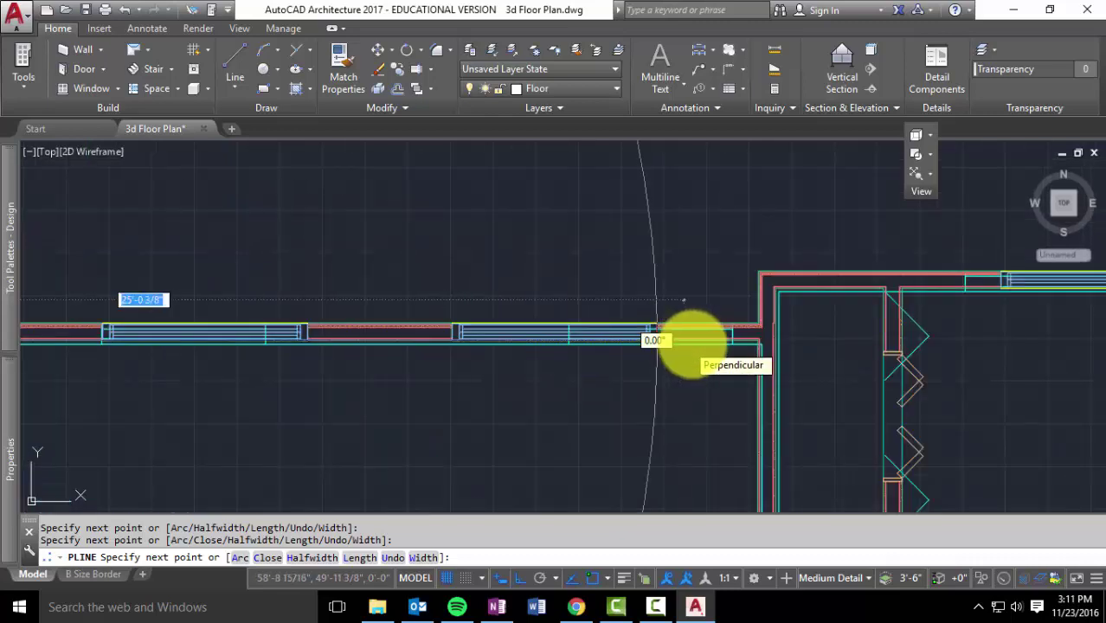
scroll(767, 346, "up", 4)
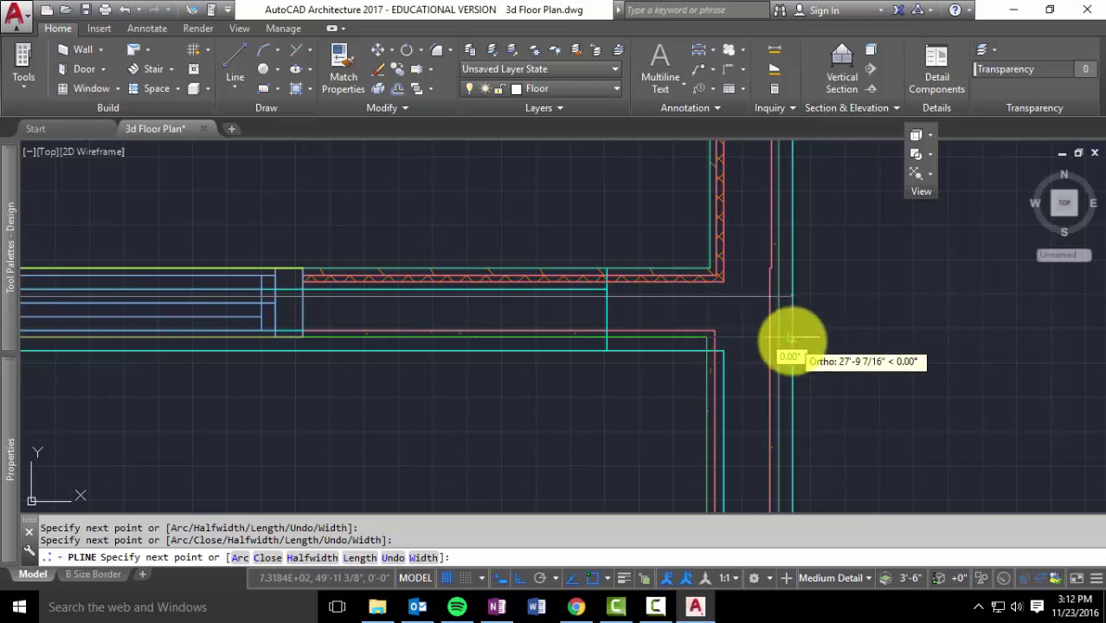
scroll(787, 333, "down", 2)
scroll(788, 333, "down", 2)
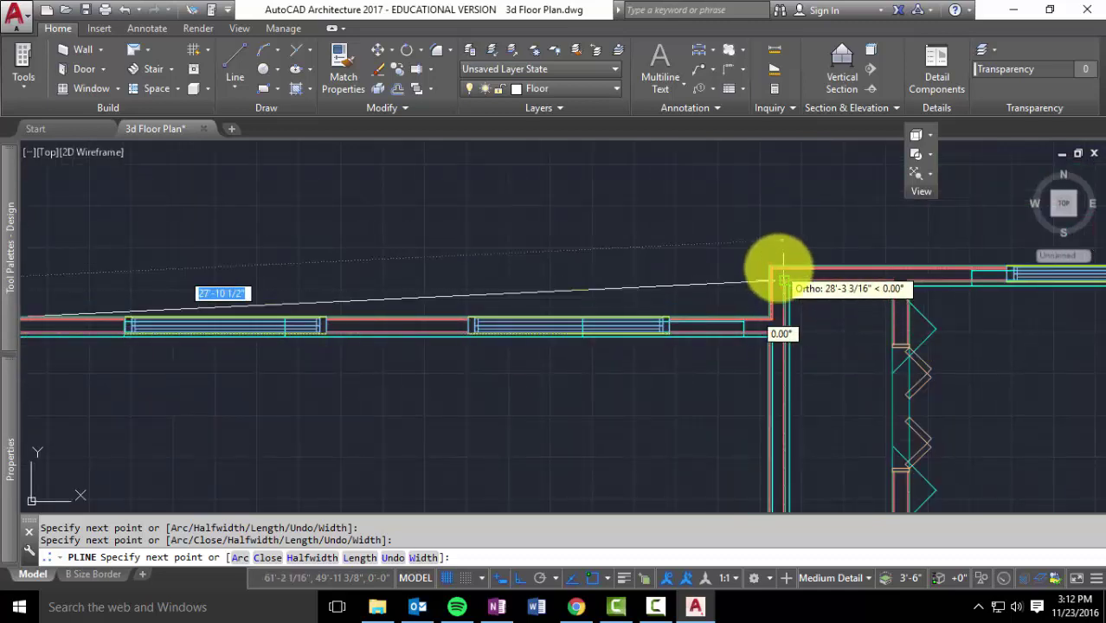
scroll(784, 328, "up", 5)
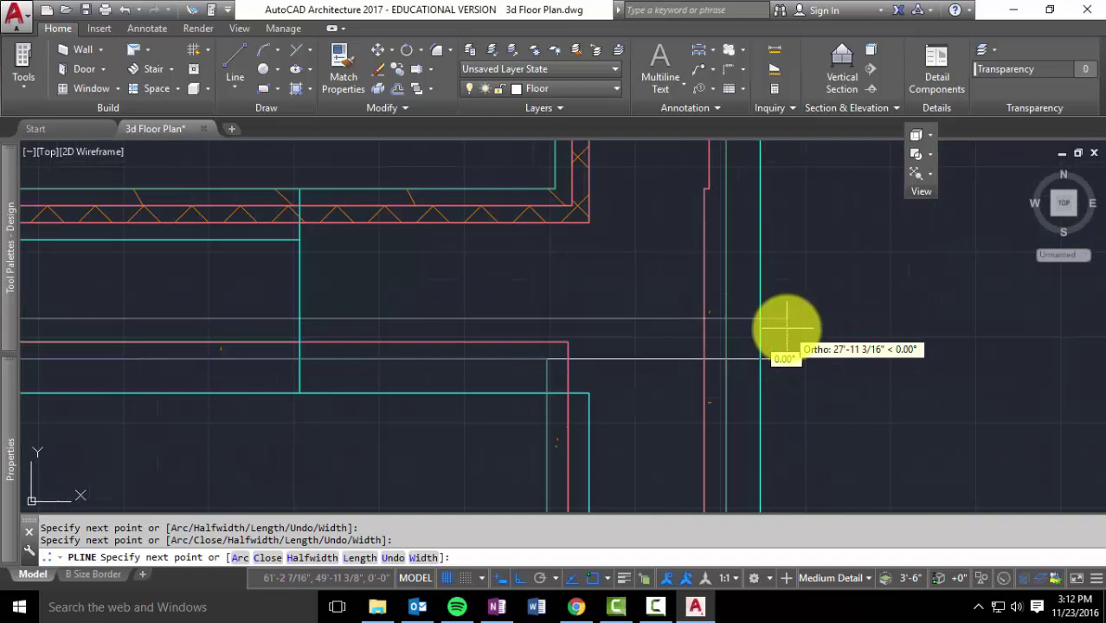
scroll(734, 354, "down", 2)
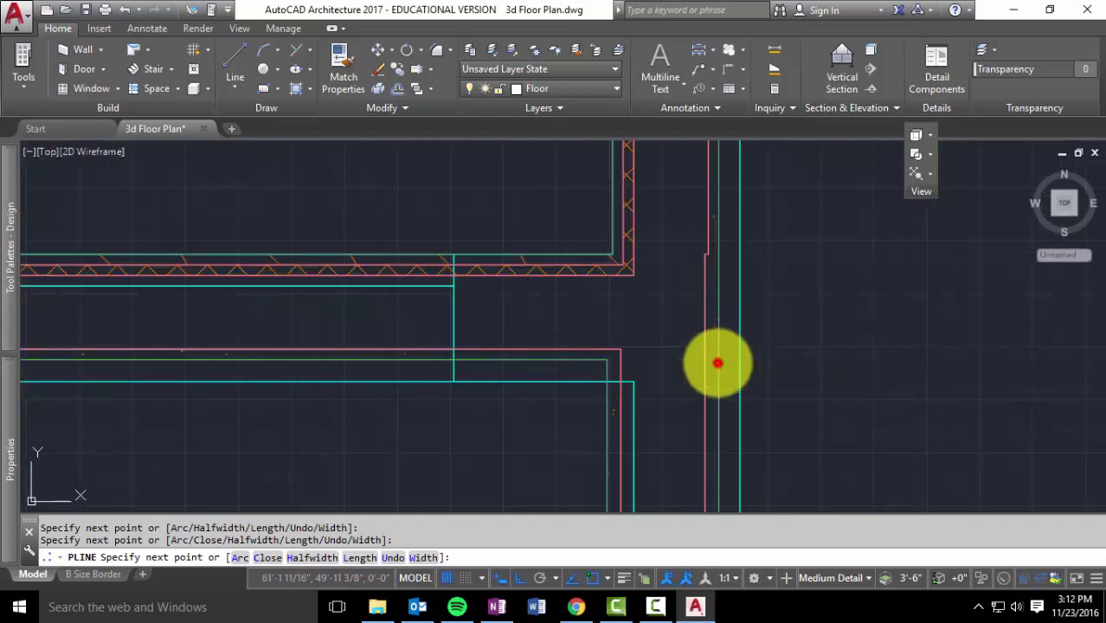
left_click(717, 363)
- Run the polyline up to the closet's inner northwest corner and across to the northeast bedroom's inner northeast corner
scroll(717, 277, "down", 2)
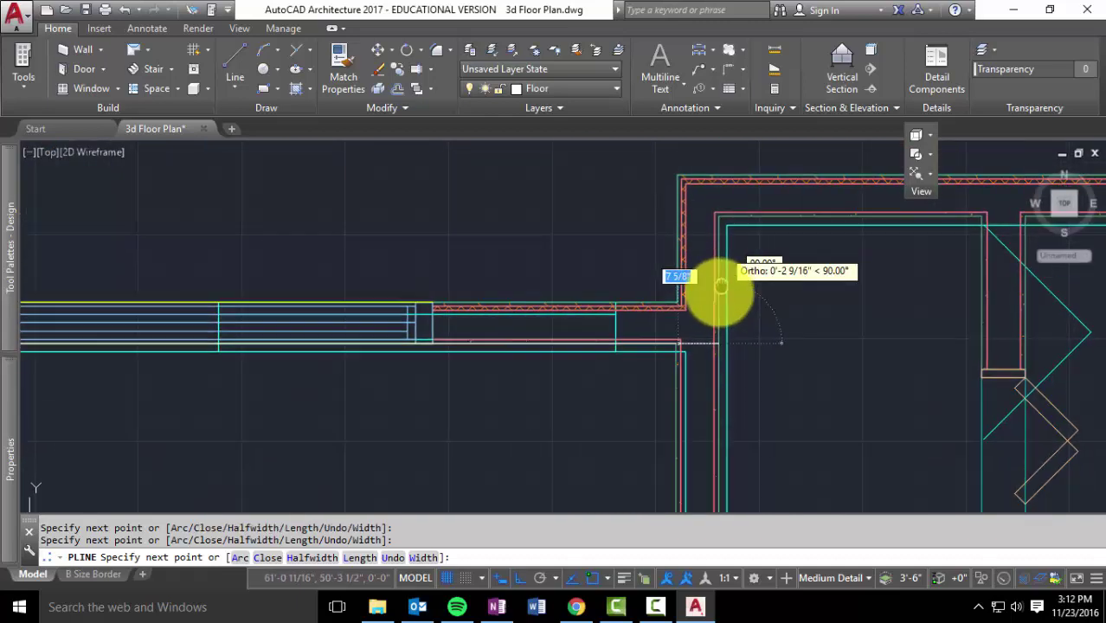
left_click(715, 220)
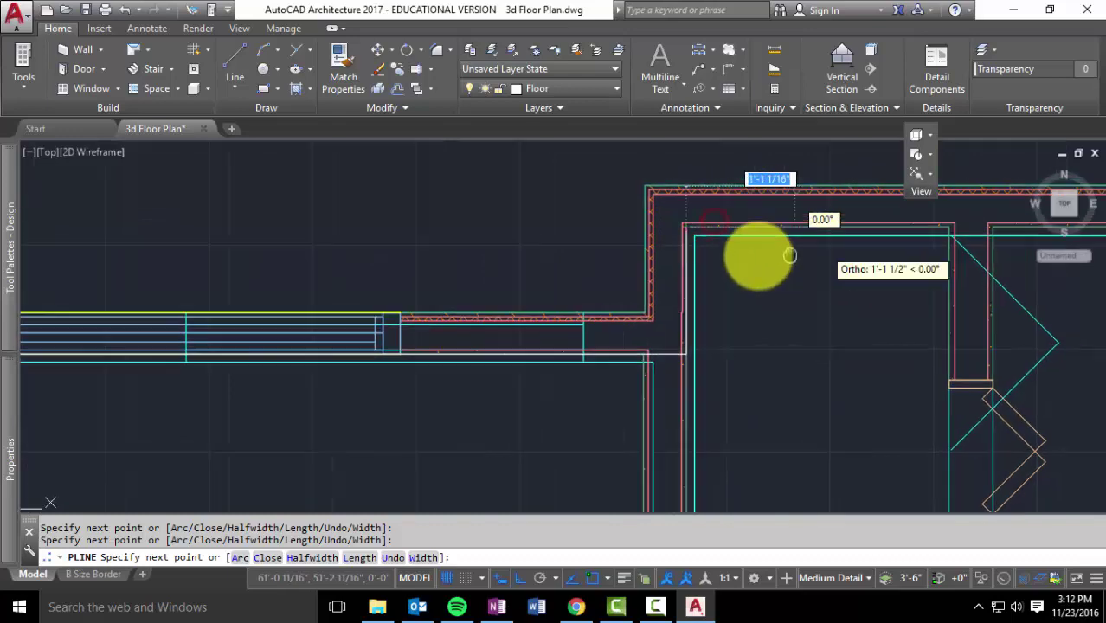
middle_click_drag(790, 255, 192, 253)
scroll(192, 252, "down", 4)
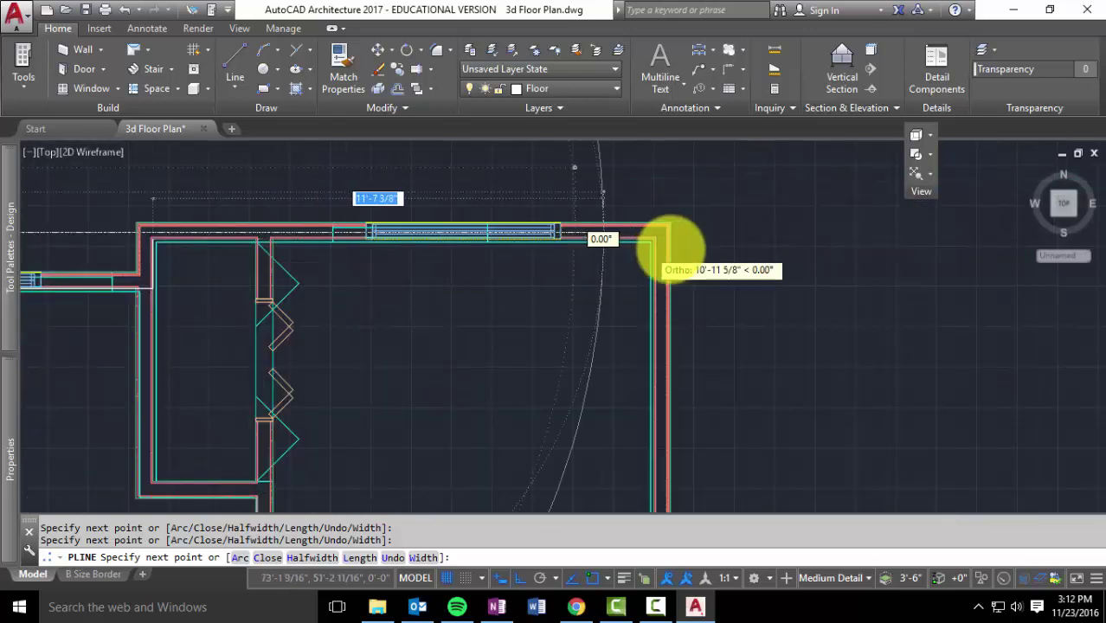
scroll(673, 243, "up", 4)
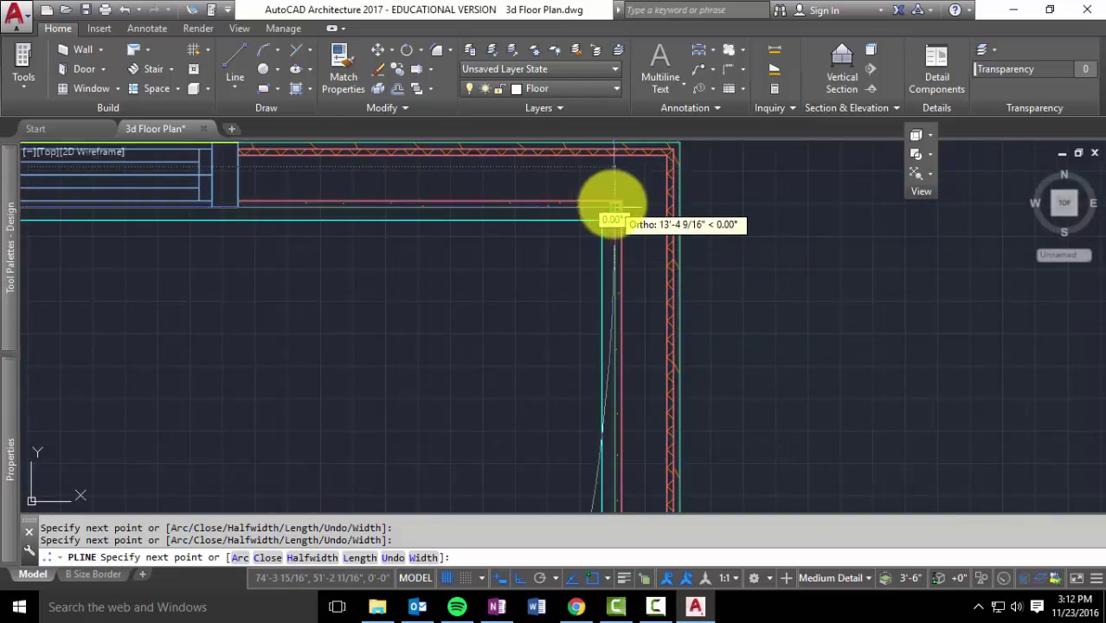
left_click(615, 206)
- Run the polyline down the east wall's inner face, past the bathroom, to the house's inner southeast corner
scroll(616, 243, "down", 7)
middle_click_drag(626, 307, 630, 98)
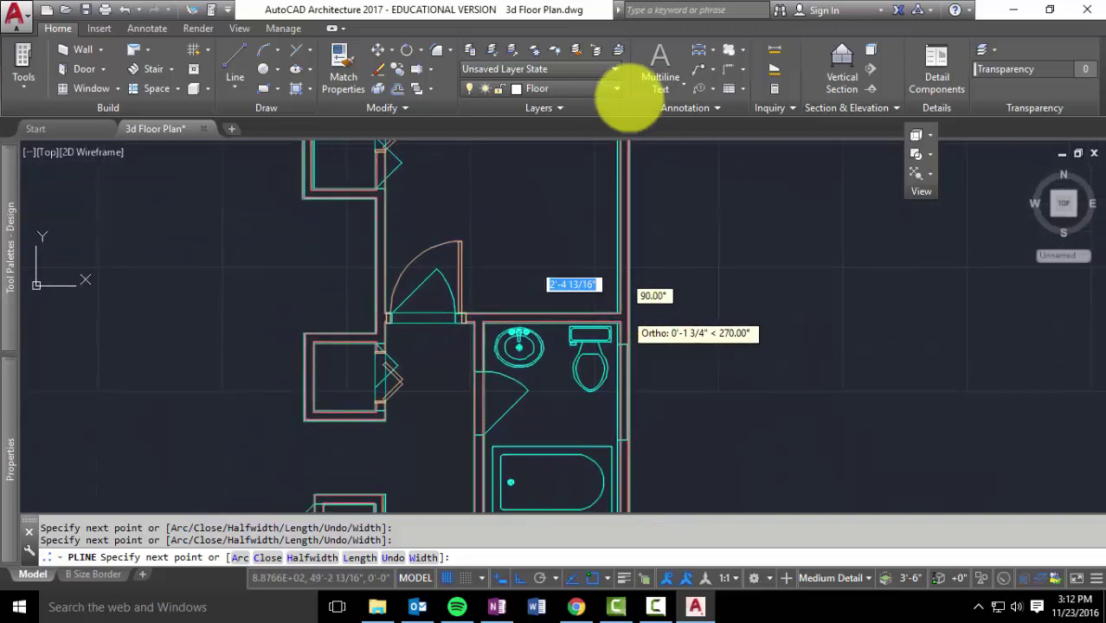
scroll(610, 338, "down", 3)
scroll(625, 299, "up", 1)
scroll(625, 398, "up", 3)
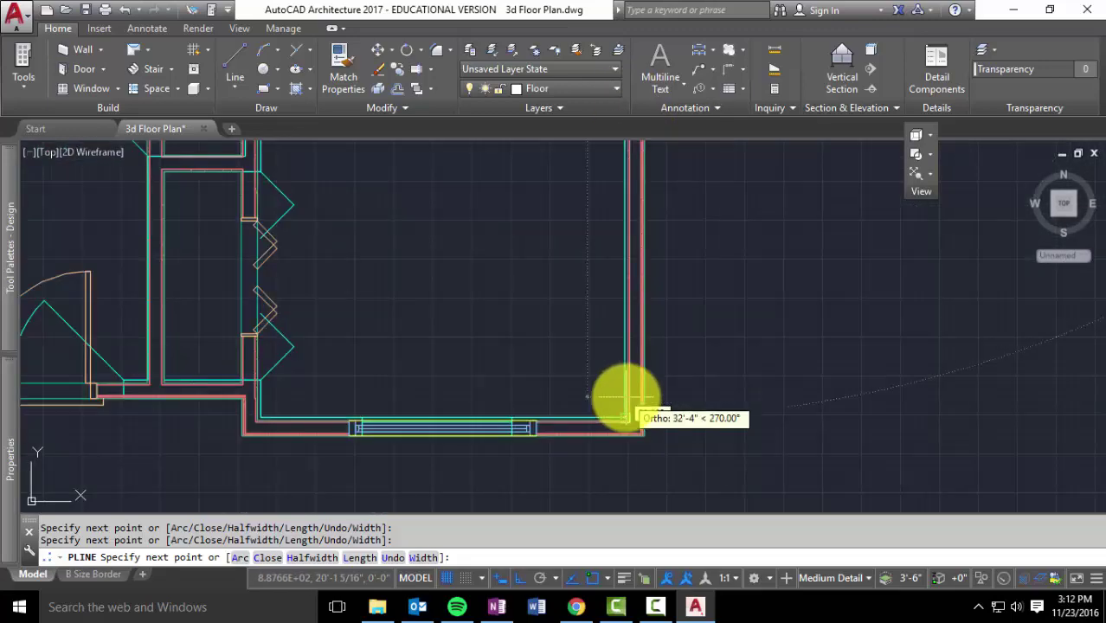
scroll(628, 396, "up", 4)
left_click(624, 458)
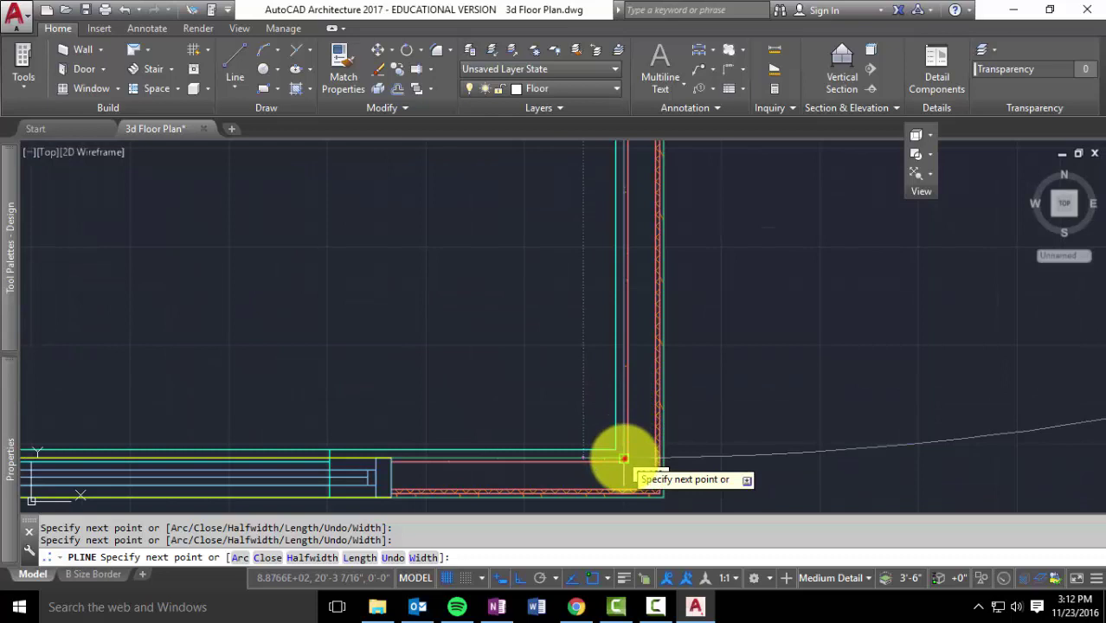
- Continue the polyline west along the southeast bedroom's window wall to its inner southwest corner, and up to the entry wall's inner face
middle_click_drag(541, 445, 1102, 413)
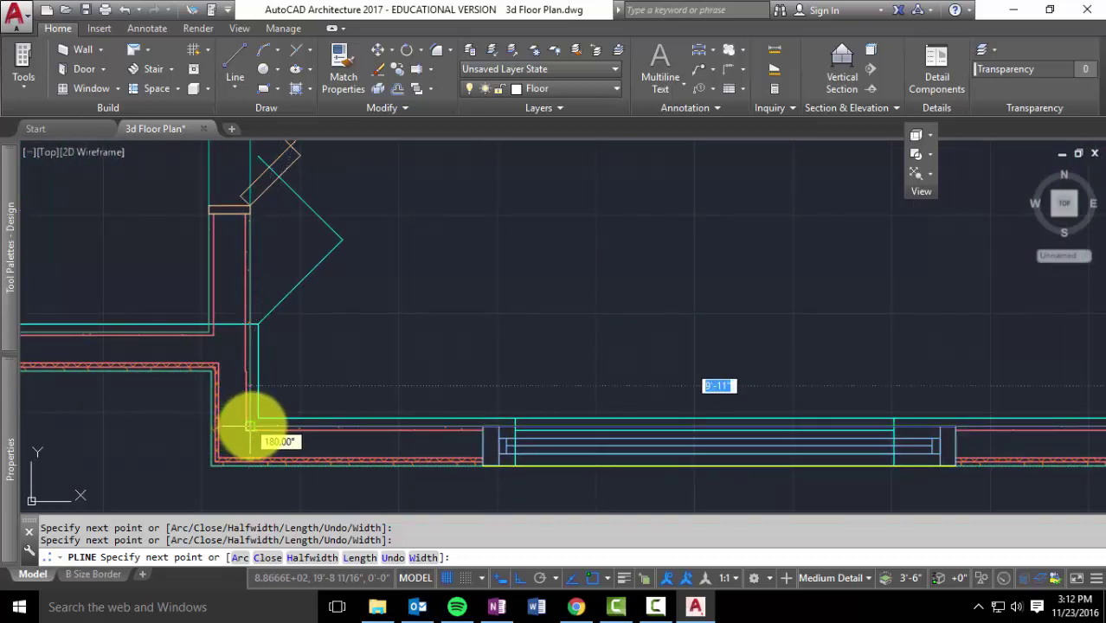
left_click(251, 427)
scroll(257, 403, "down", 5)
scroll(264, 395, "up", 1)
middle_click_drag(264, 396, 463, 308)
scroll(318, 348, "up", 5)
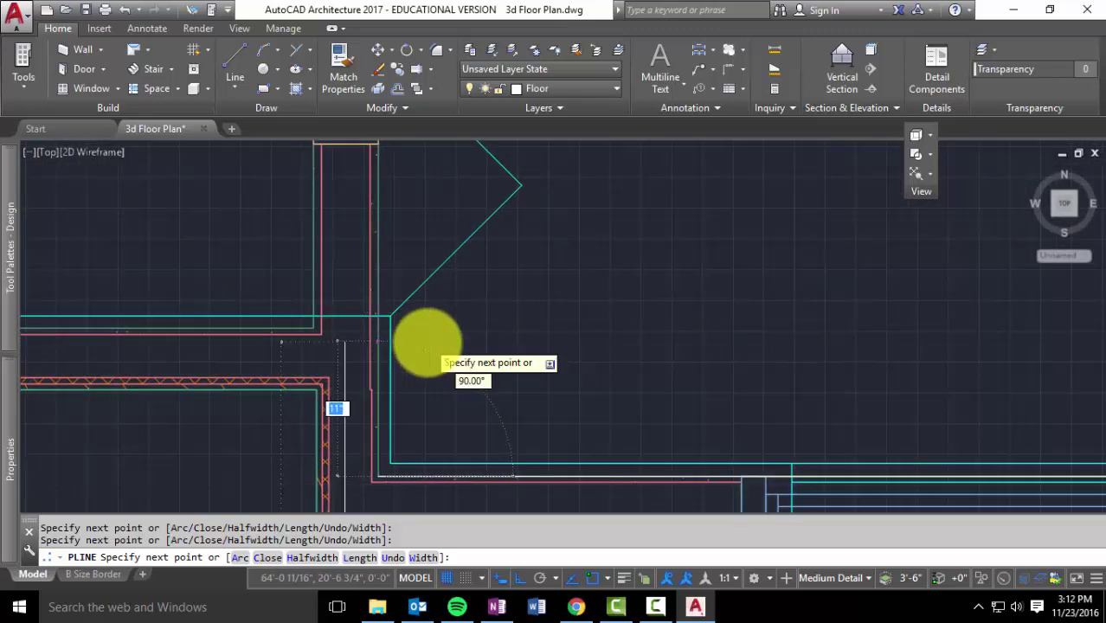
scroll(425, 342, "up", 2)
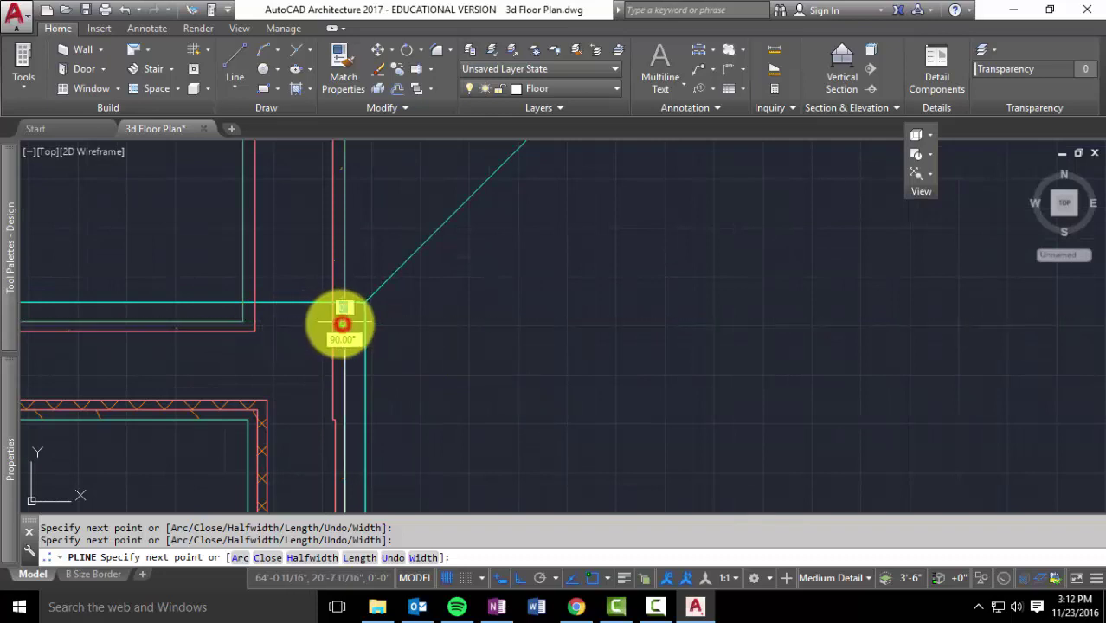
- Extend the polyline west across the front door to the entry partition's far face, and down to the front window wall's inner corner
scroll(185, 326, "down", 2)
middle_click_drag(193, 327, 770, 326)
scroll(770, 326, "down", 5)
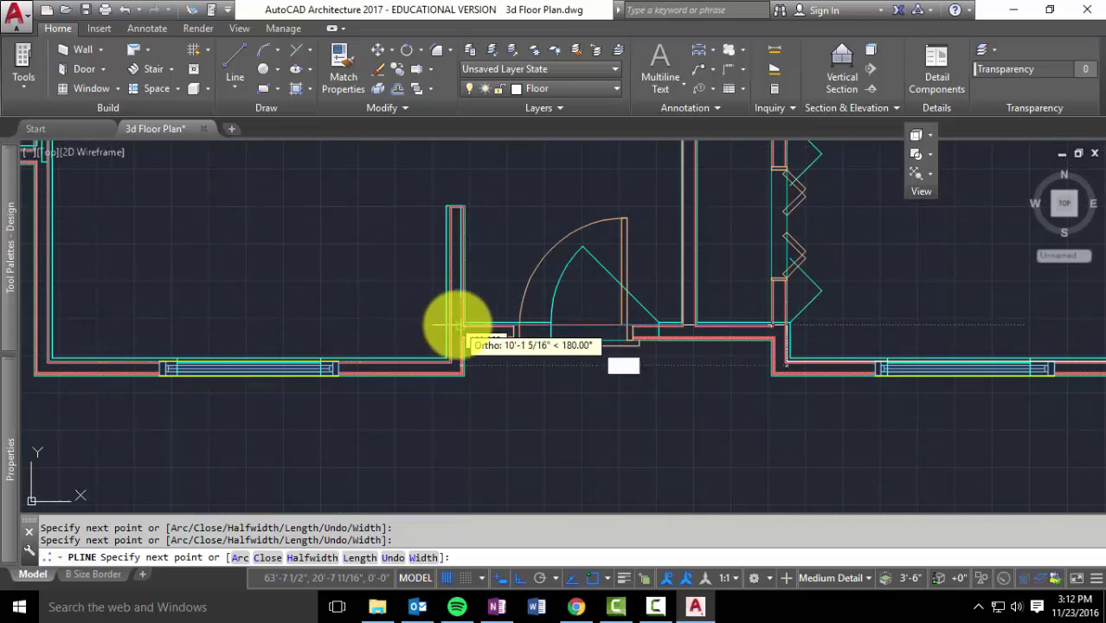
scroll(445, 327, "up", 4)
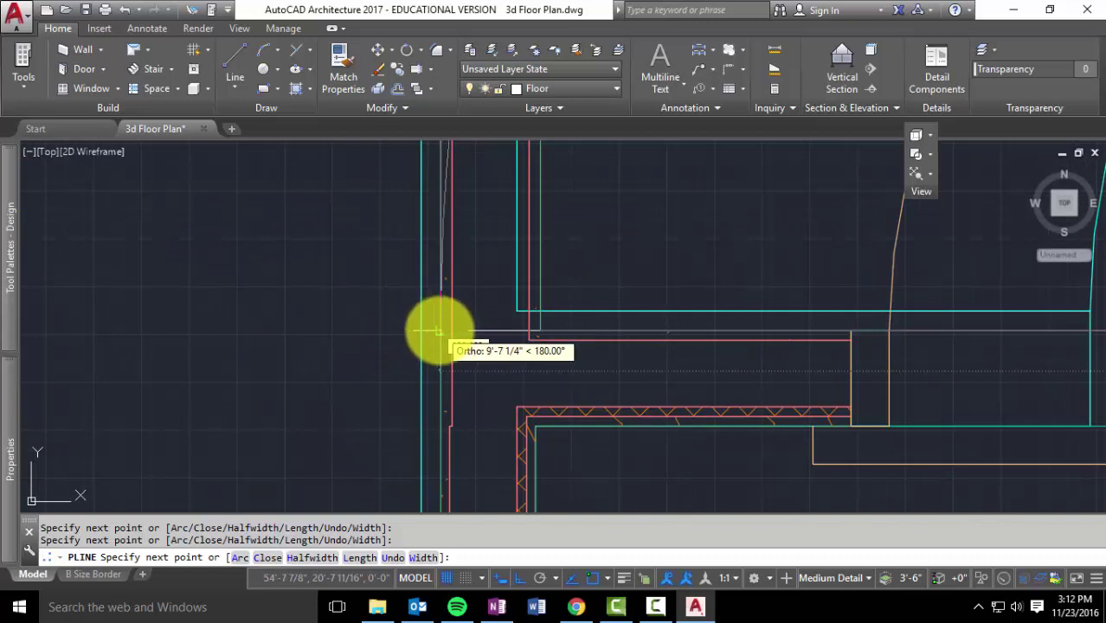
scroll(439, 329, "down", 3)
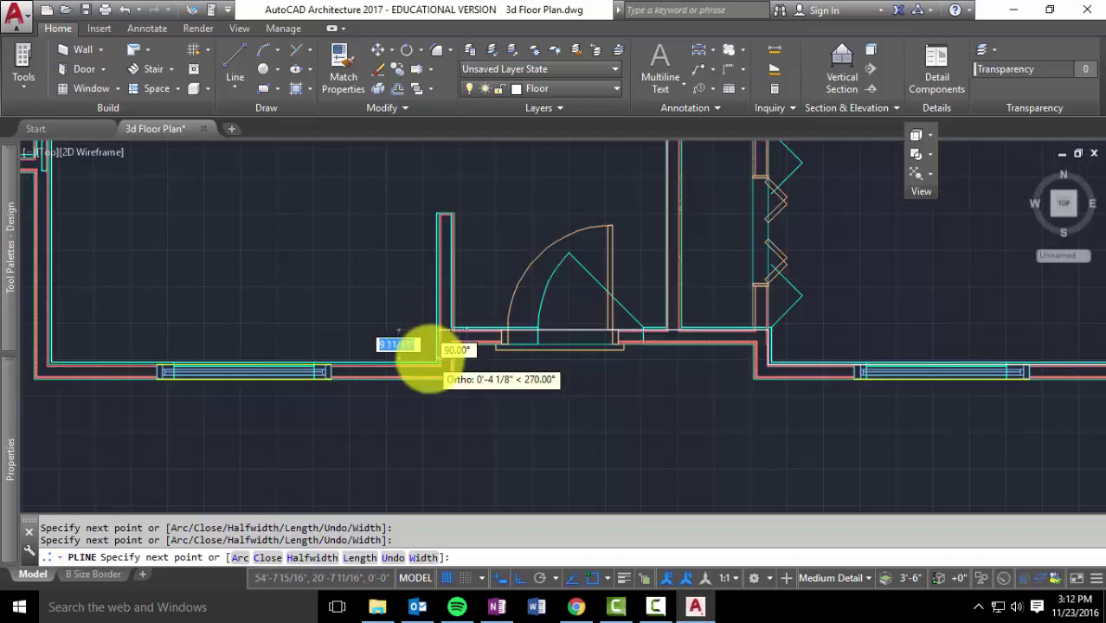
scroll(430, 362, "up", 5)
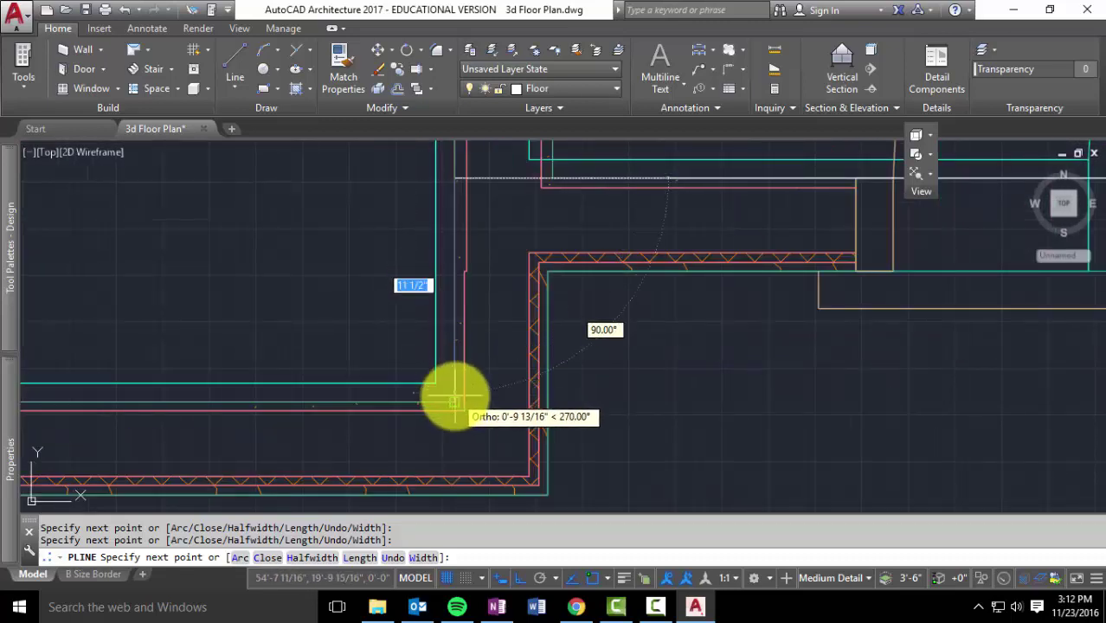
- Carry the polyline west along the front window wall's inner face to that room's inner southwest corner
scroll(455, 400, "down", 5)
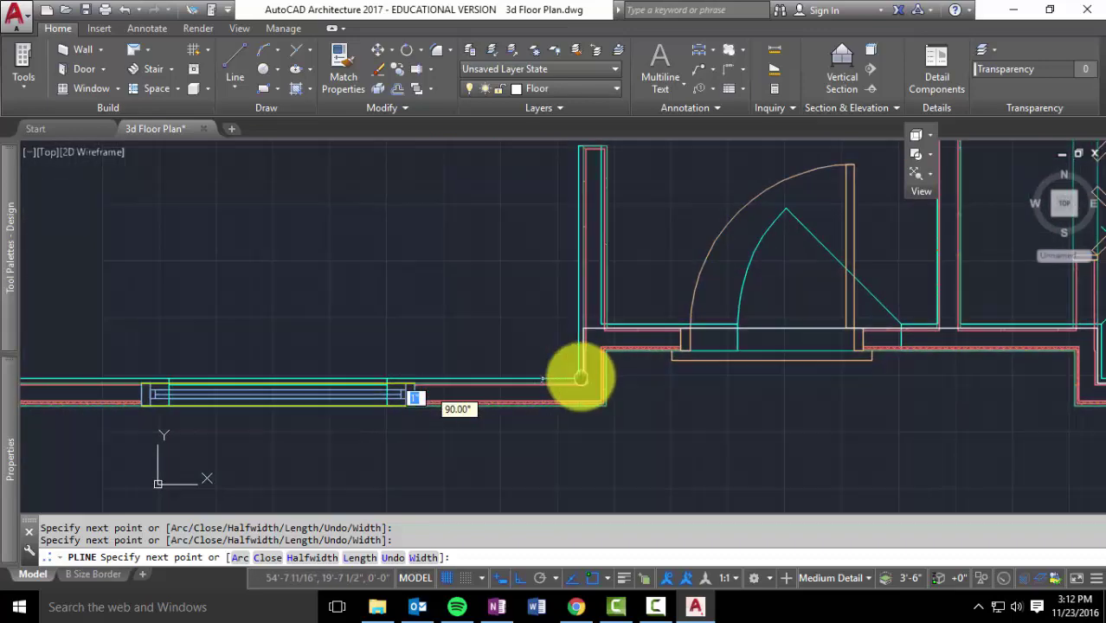
scroll(457, 375, "up", 5)
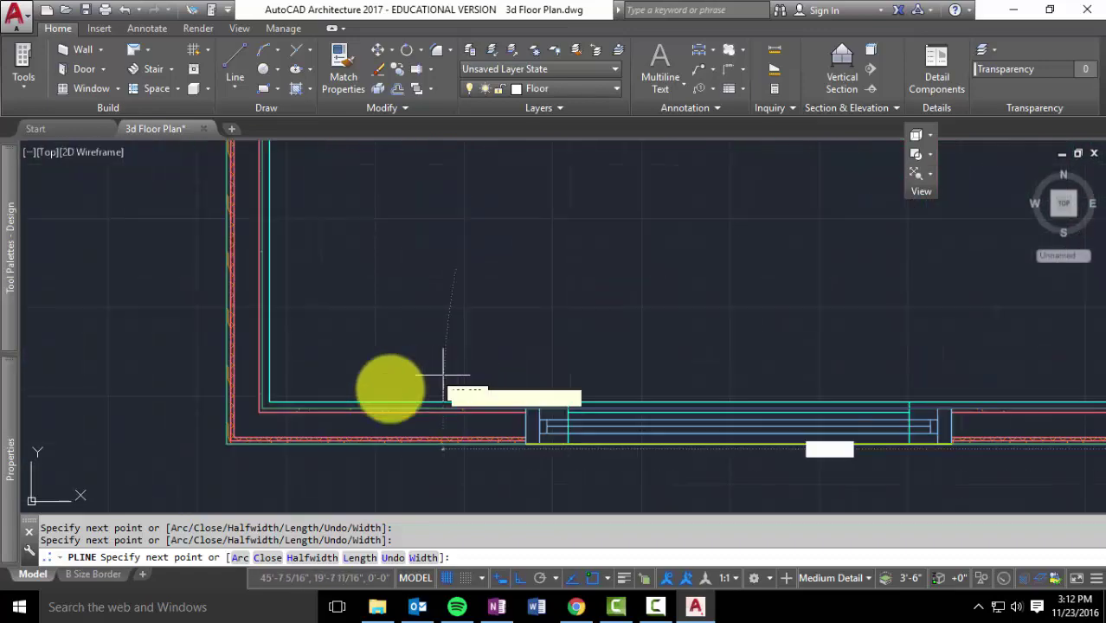
scroll(285, 422, "up", 3)
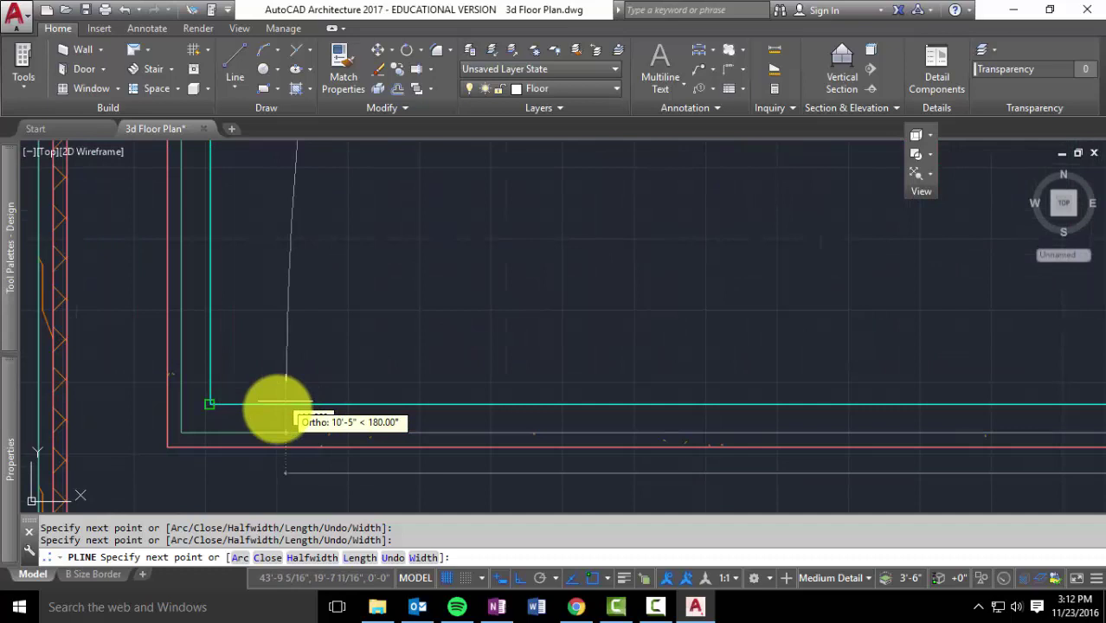
left_click(180, 433)
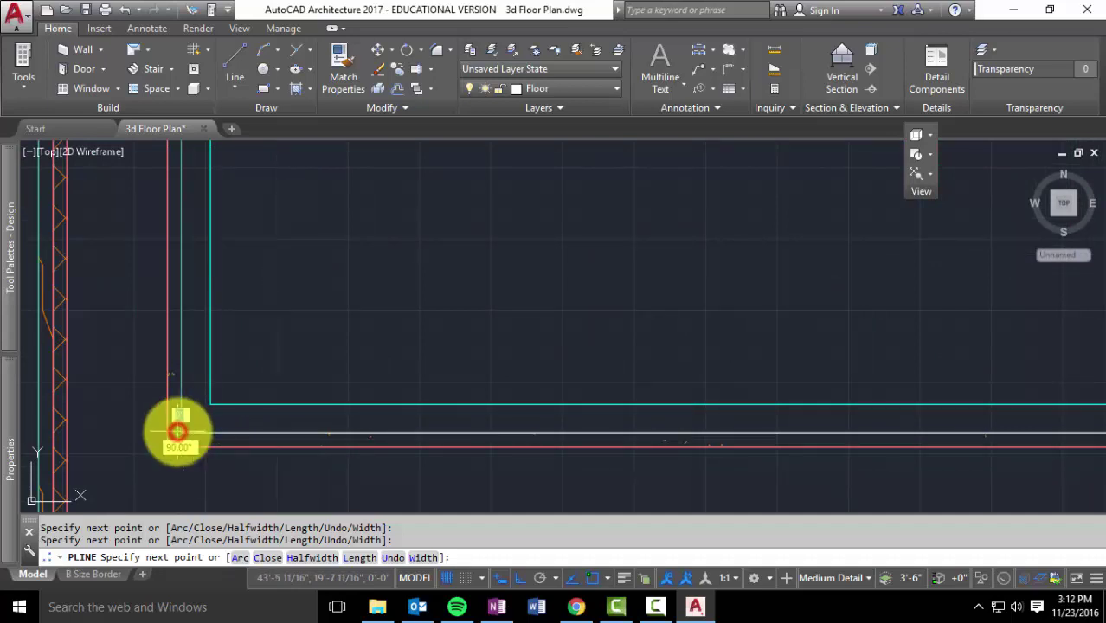
- Run the polyline north along that room's west wall to the level of the kitchen's south wall inner face
scroll(222, 390, "down", 4)
middle_click_drag(214, 342, 281, 547)
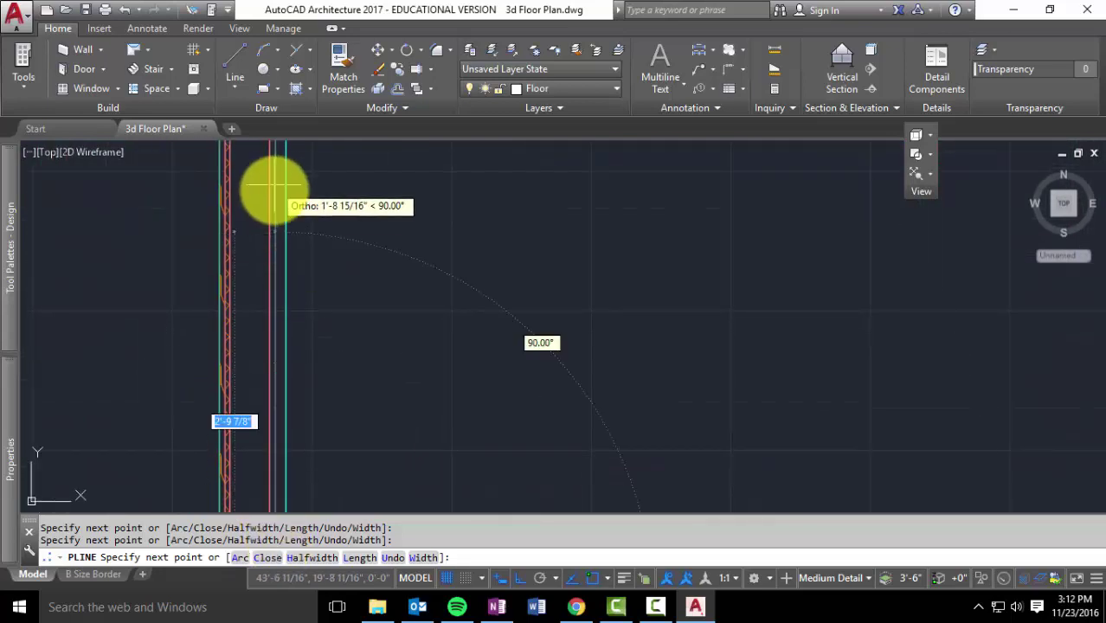
middle_click_drag(276, 216, 315, 524)
scroll(307, 216, "down", 2)
scroll(304, 213, "down", 2)
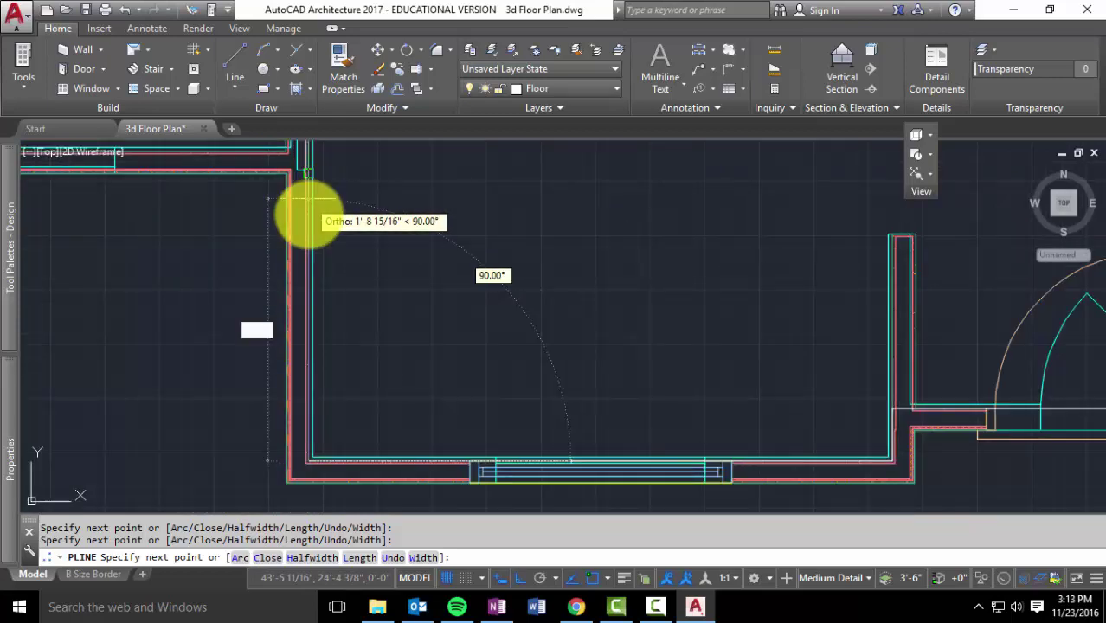
scroll(309, 289, "up", 2)
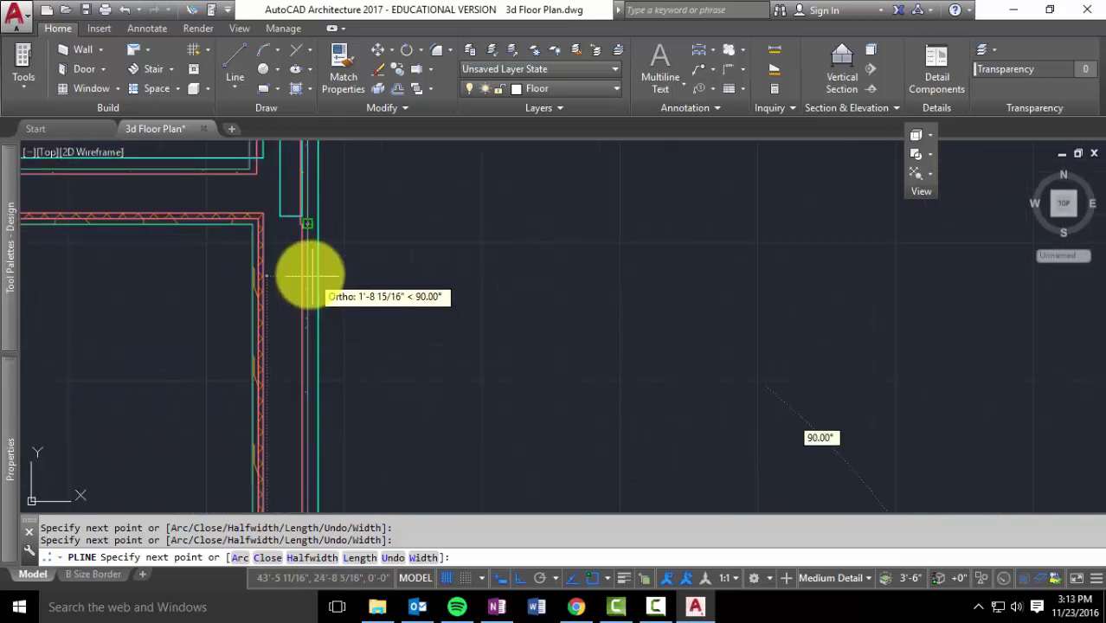
scroll(309, 275, "down", 2)
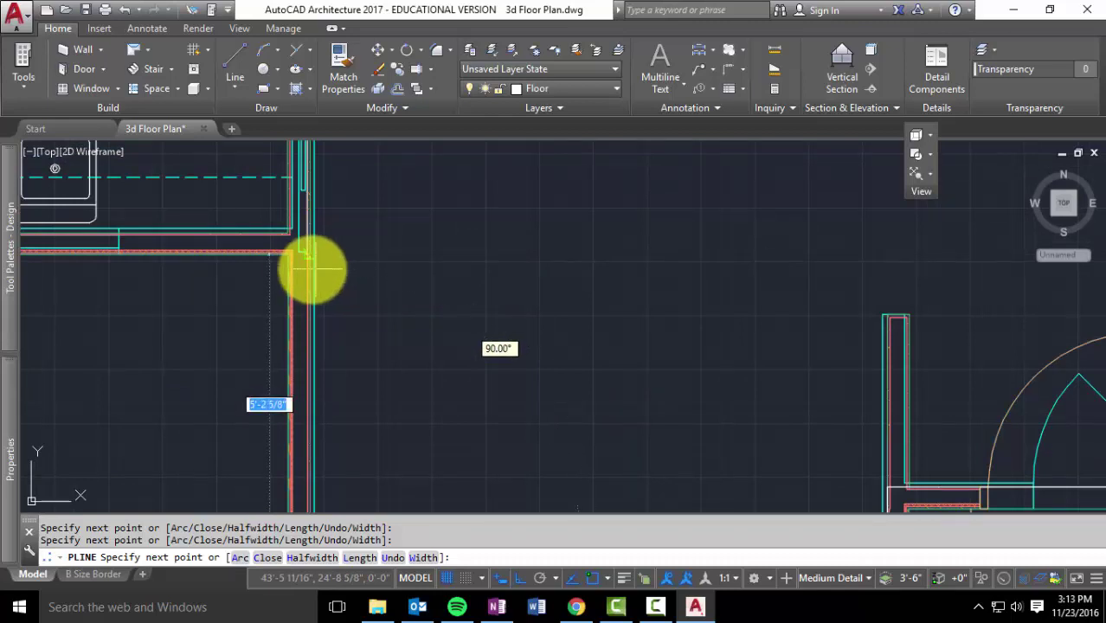
scroll(313, 268, "up", 3)
middle_click_drag(316, 239, 337, 396)
scroll(346, 382, "up", 4)
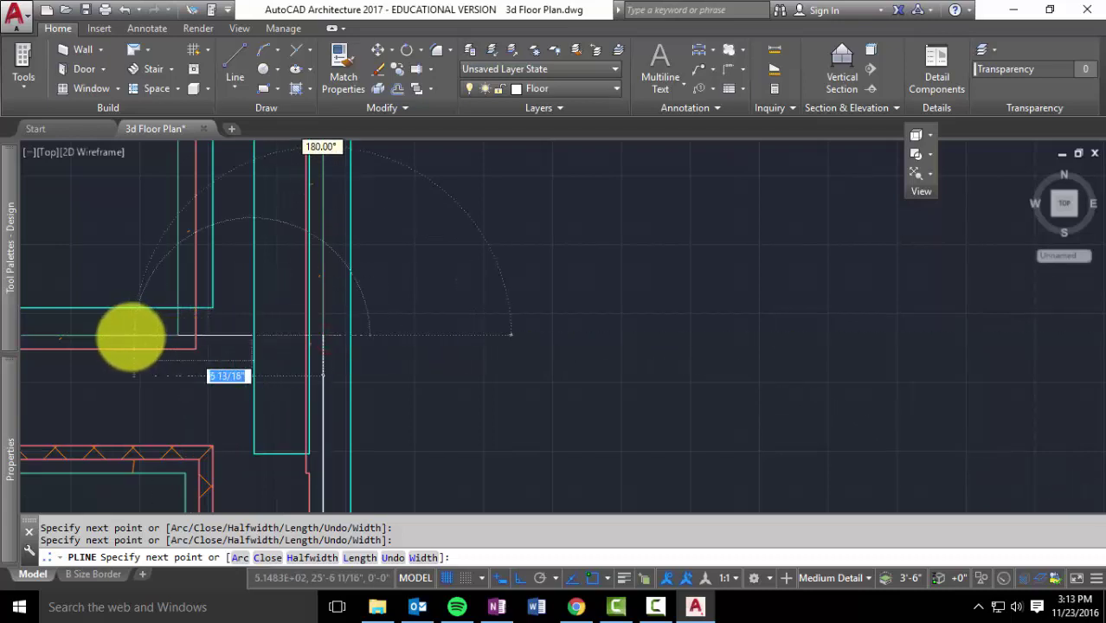
- Extend the polyline west along the kitchen's south wall, behind the sink, to the kitchen's inner southwest corner
scroll(133, 336, "down", 7)
middle_click_drag(142, 337, 789, 349)
scroll(776, 349, "down", 4)
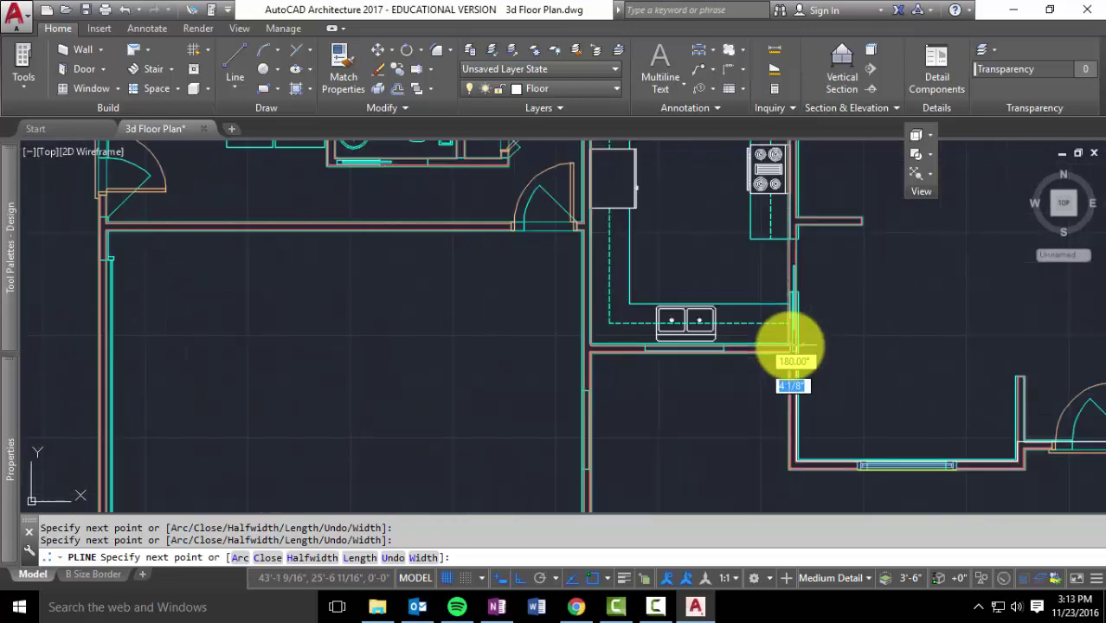
middle_click_drag(630, 346, 526, 333)
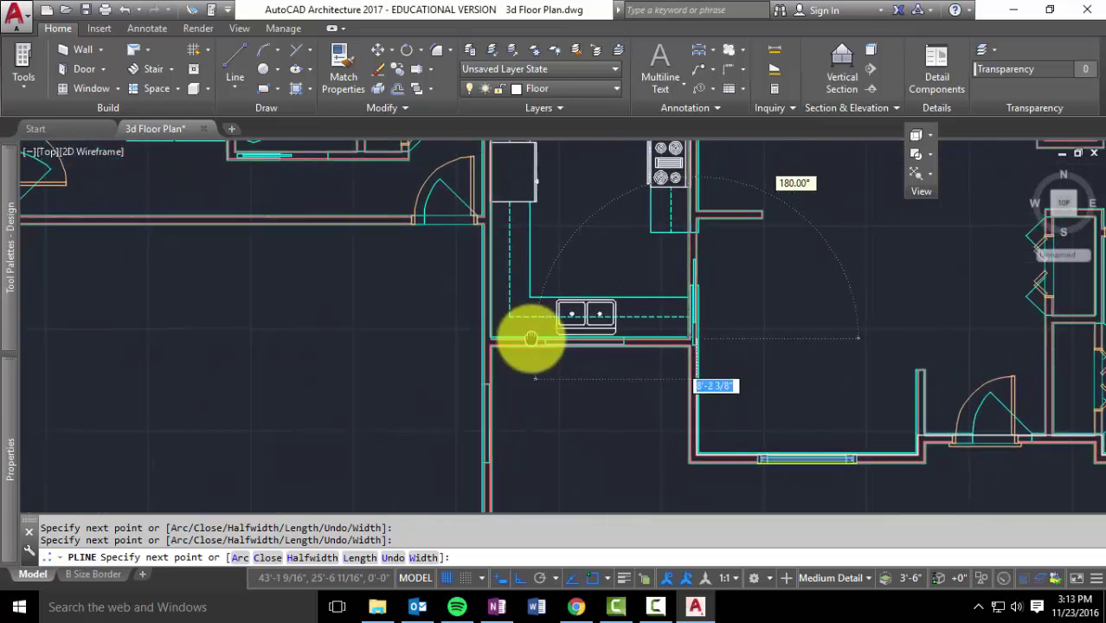
scroll(526, 342, "up", 6)
scroll(398, 337, "up", 4)
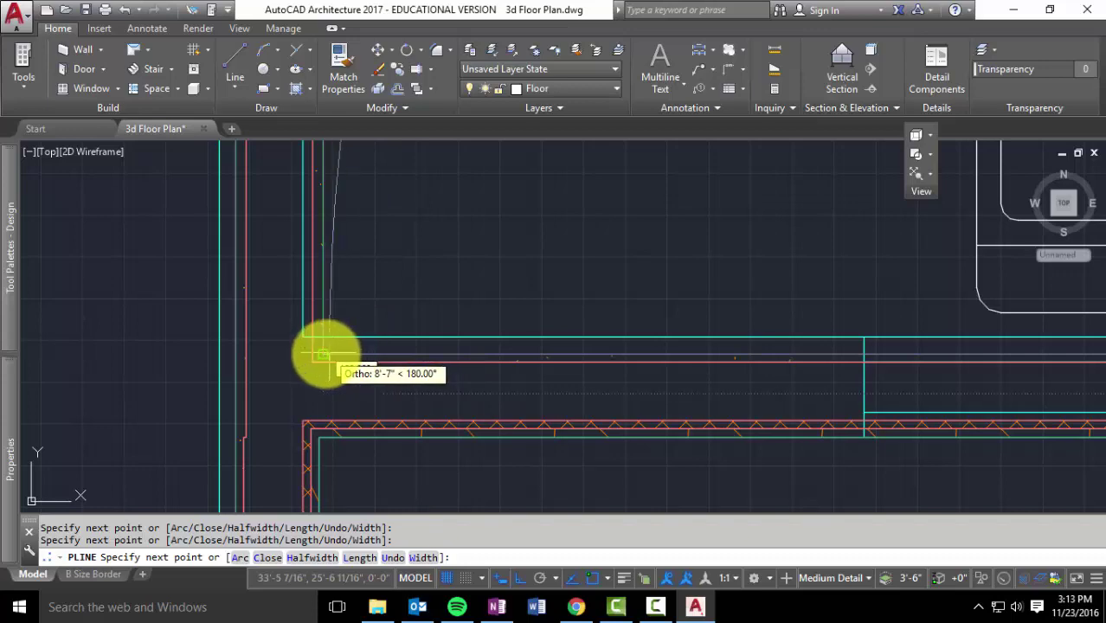
- Take the polyline up the kitchen's west wall to a point level with the laundry hall's south wall inner face
scroll(329, 322, "down", 4)
mouse_move(366, 258)
middle_mouse_down()
mouse_move(375, 383)
mouse_move(415, 537)
middle_mouse_up()
mouse_move(413, 305)
middle_mouse_down()
mouse_move(431, 441)
mouse_move(469, 359)
mouse_move(533, 338)
mouse_move(469, 350)
middle_mouse_up()
scroll(424, 442, "down", 5)
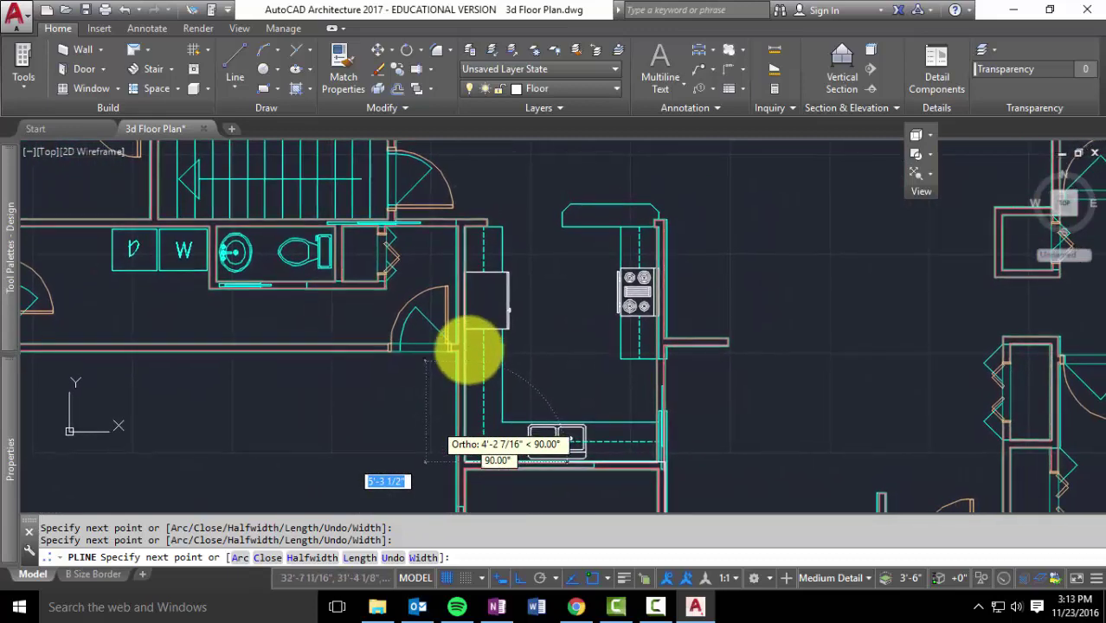
scroll(469, 348, "up", 6)
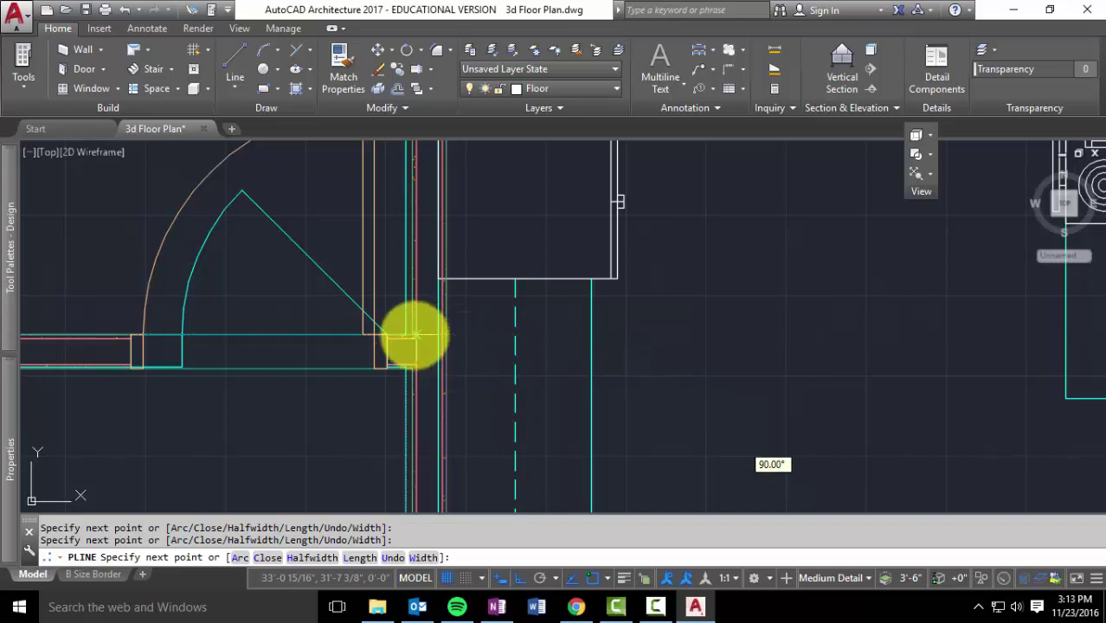
scroll(414, 336, "up", 2)
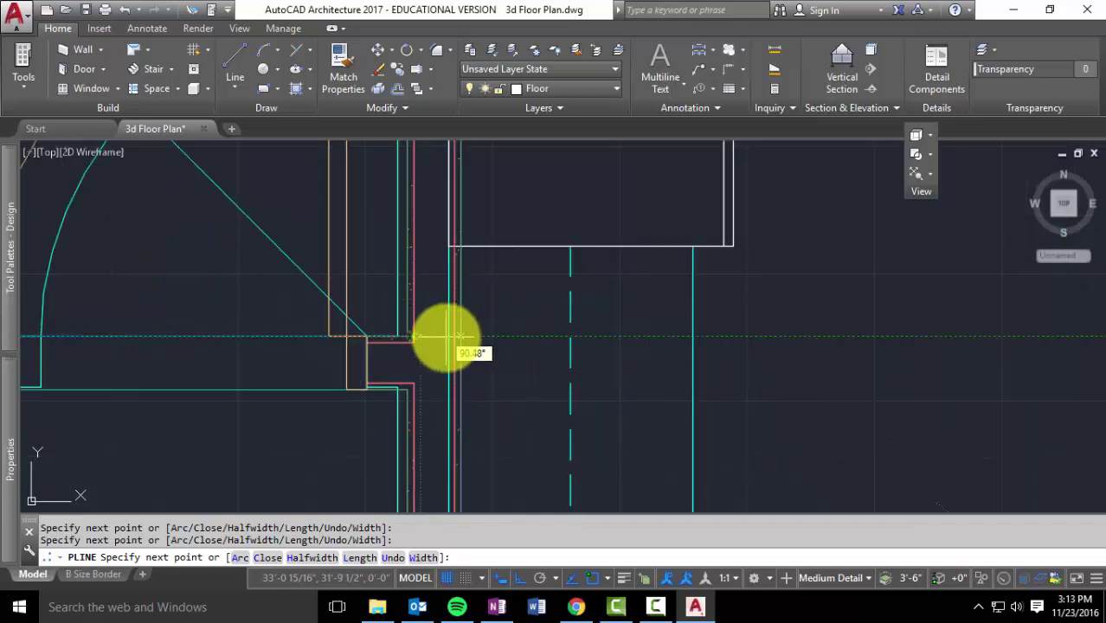
scroll(447, 336, "down", 5)
scroll(446, 333, "up", 6)
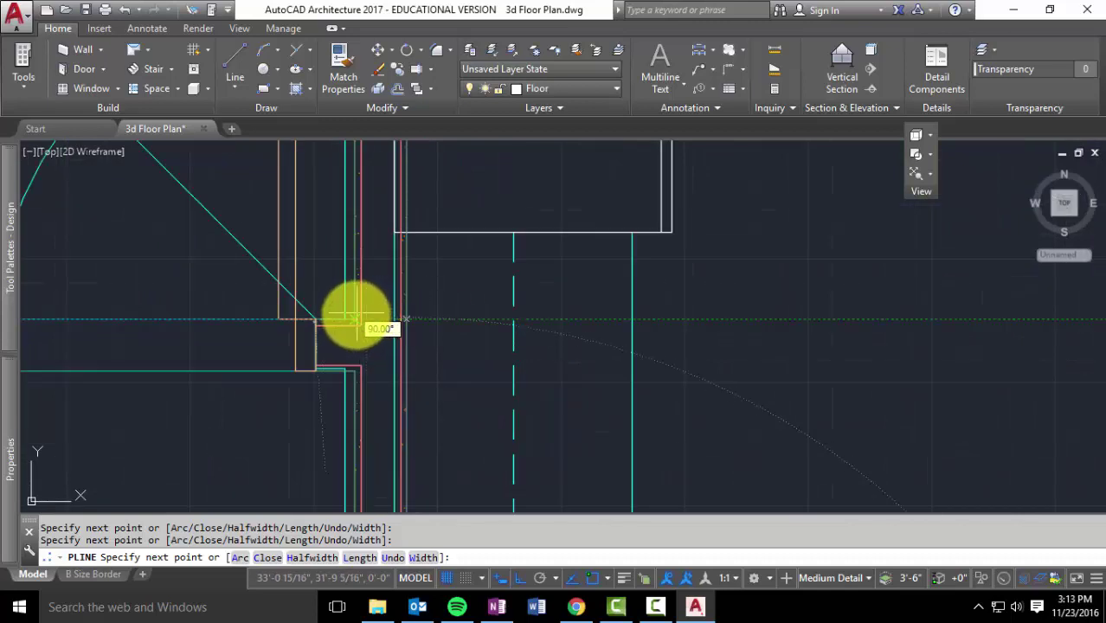
scroll(402, 320, "up", 5)
left_click(402, 318)
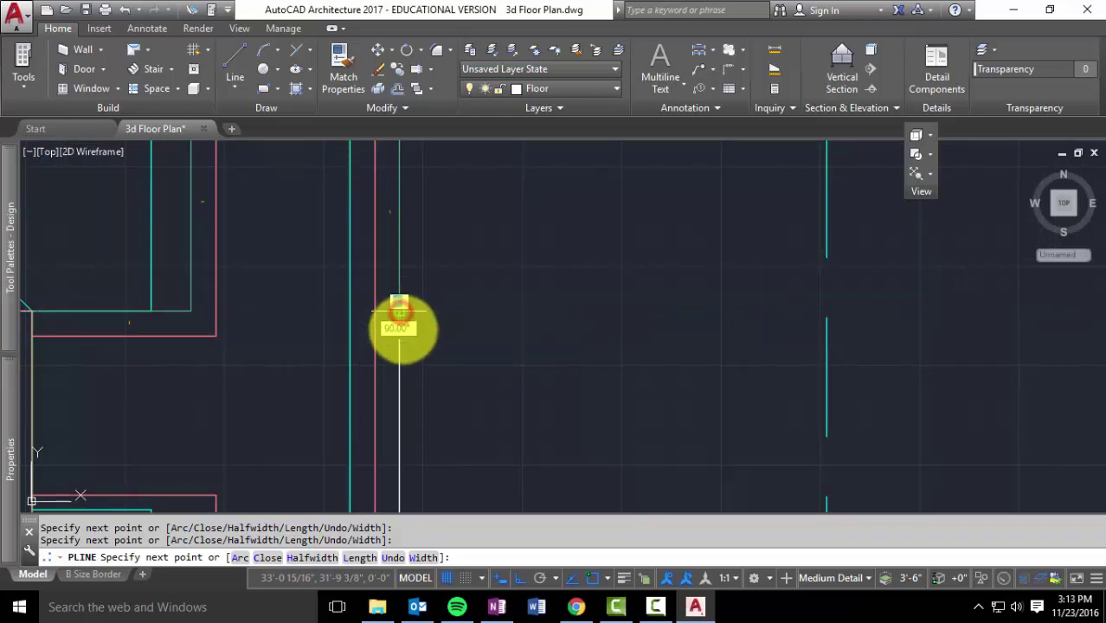
- Run the polyline west past the door, along the laundry hall's south wall, to the exterior west wall's inner corner
scroll(399, 316, "down", 6)
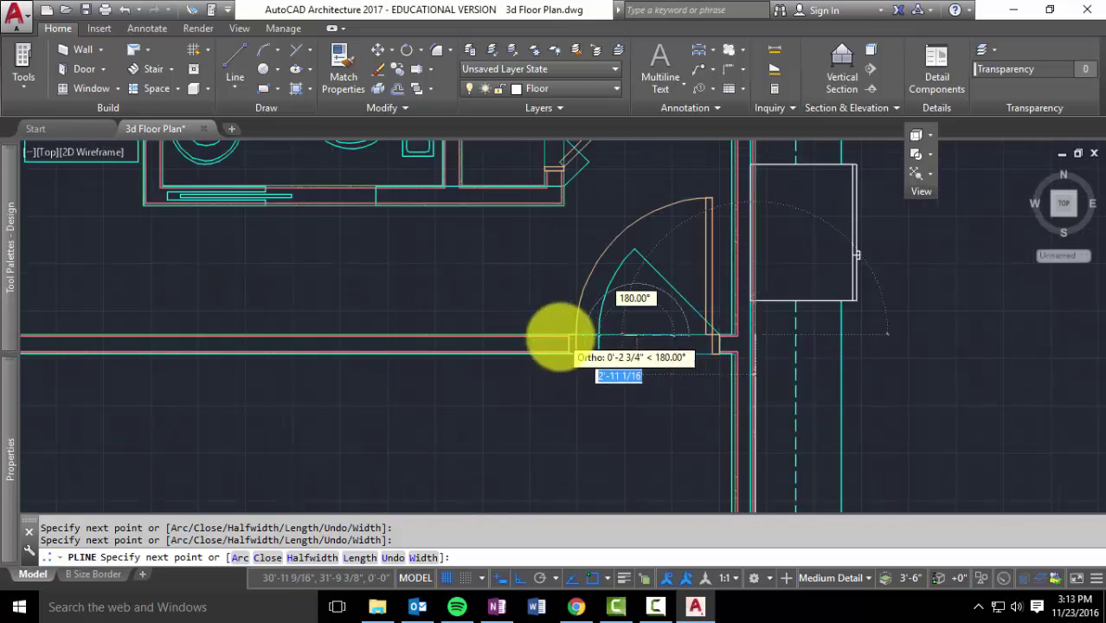
scroll(561, 337, "down", 3)
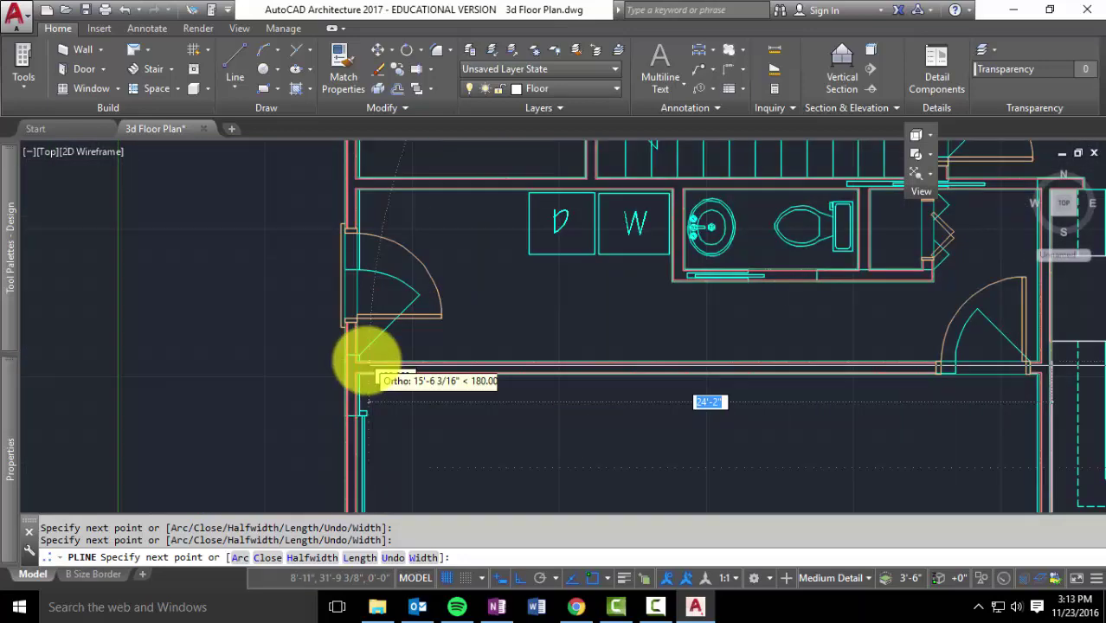
scroll(368, 364, "up", 5)
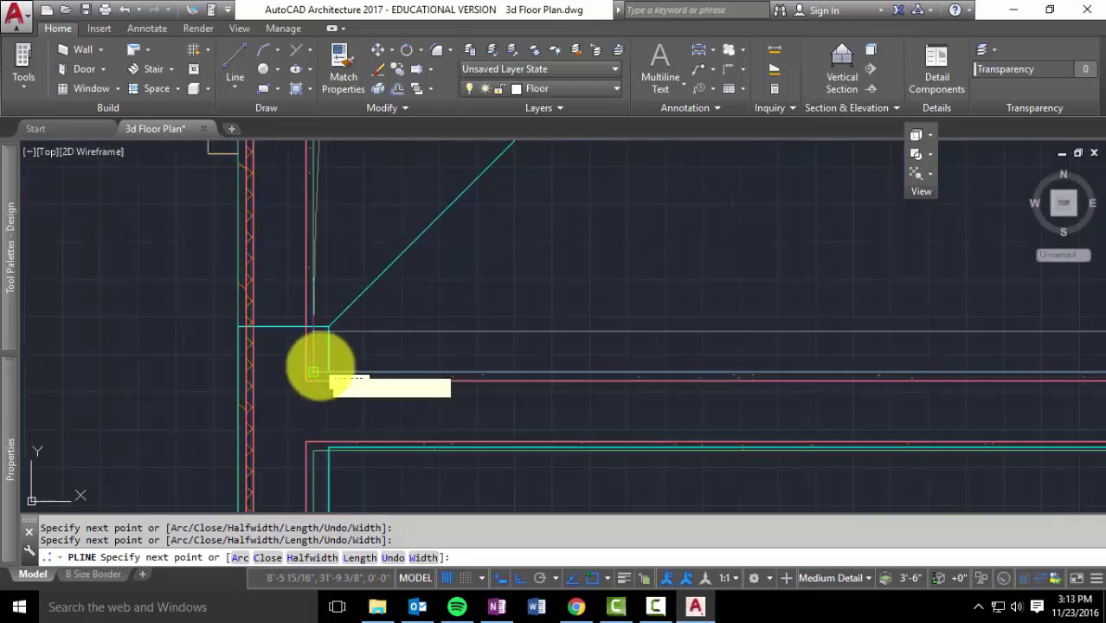
- Bring the polyline north along the west wall's inner face back to its start point at the corner beside the bathtub
scroll(314, 370, "down", 2)
scroll(311, 372, "down", 2)
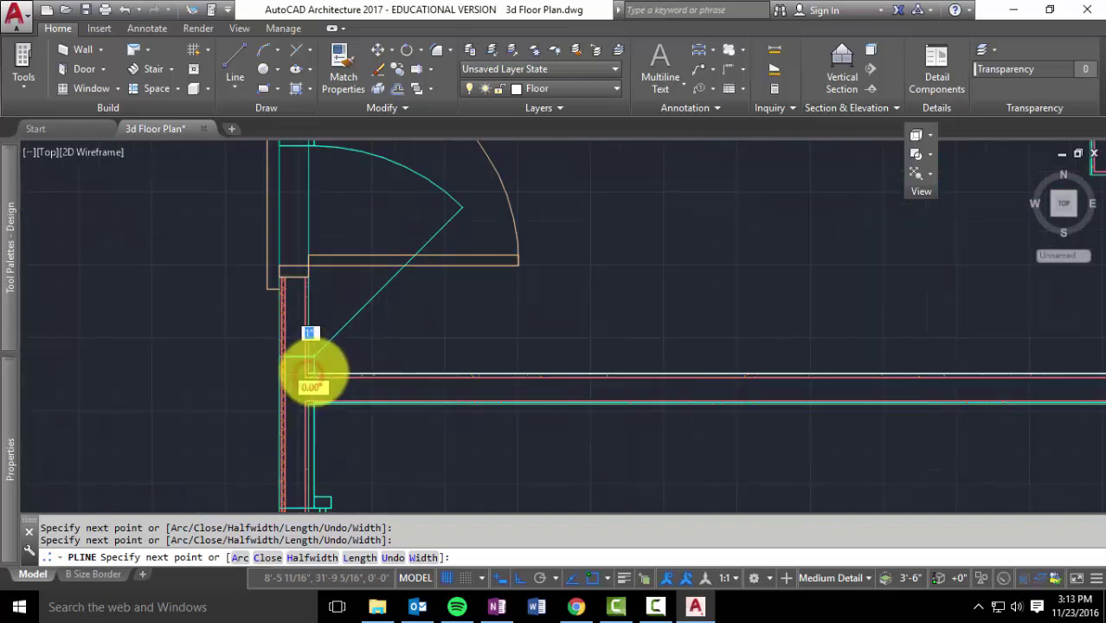
scroll(310, 367, "down", 3)
scroll(316, 316, "down", 2)
scroll(318, 262, "up", 5)
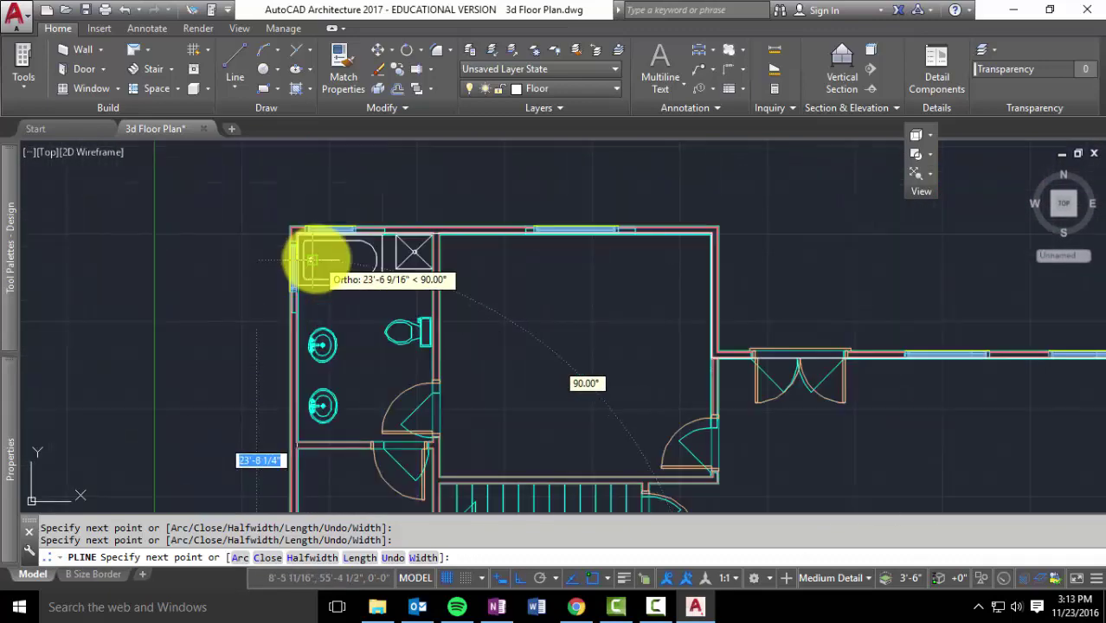
scroll(311, 260, "up", 5)
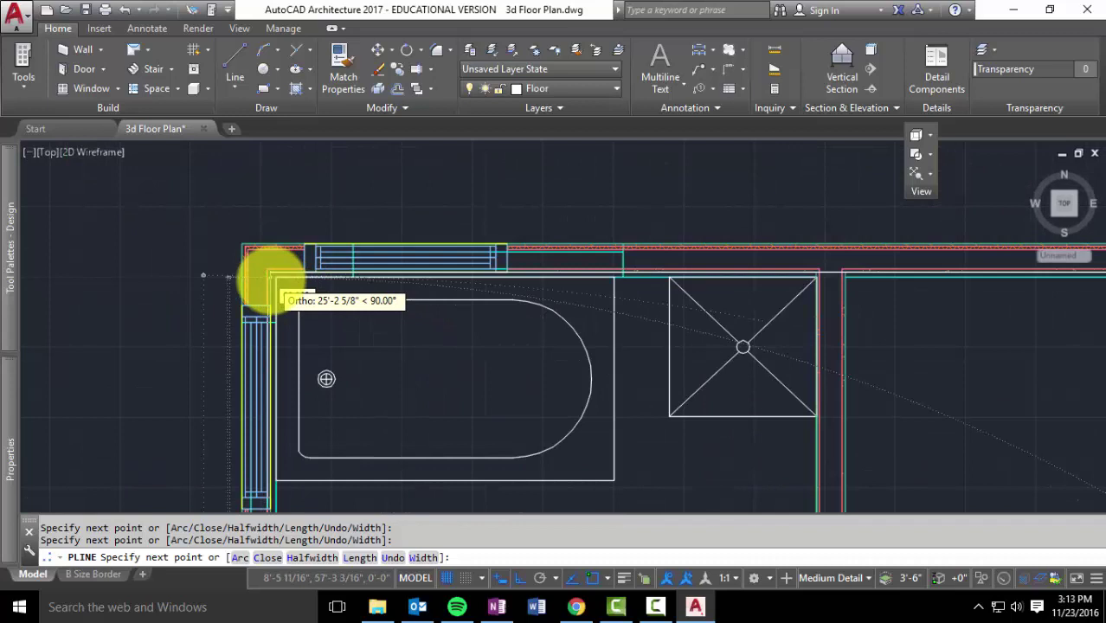
scroll(271, 275, "up", 4)
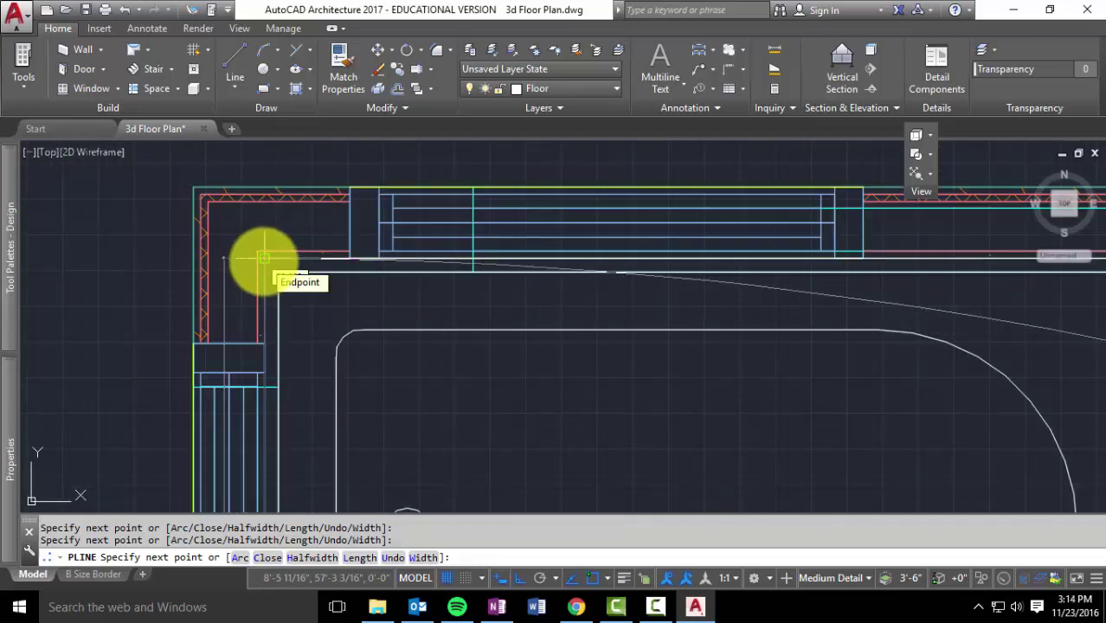
left_click(264, 257)
scroll(264, 258, "down", 3)
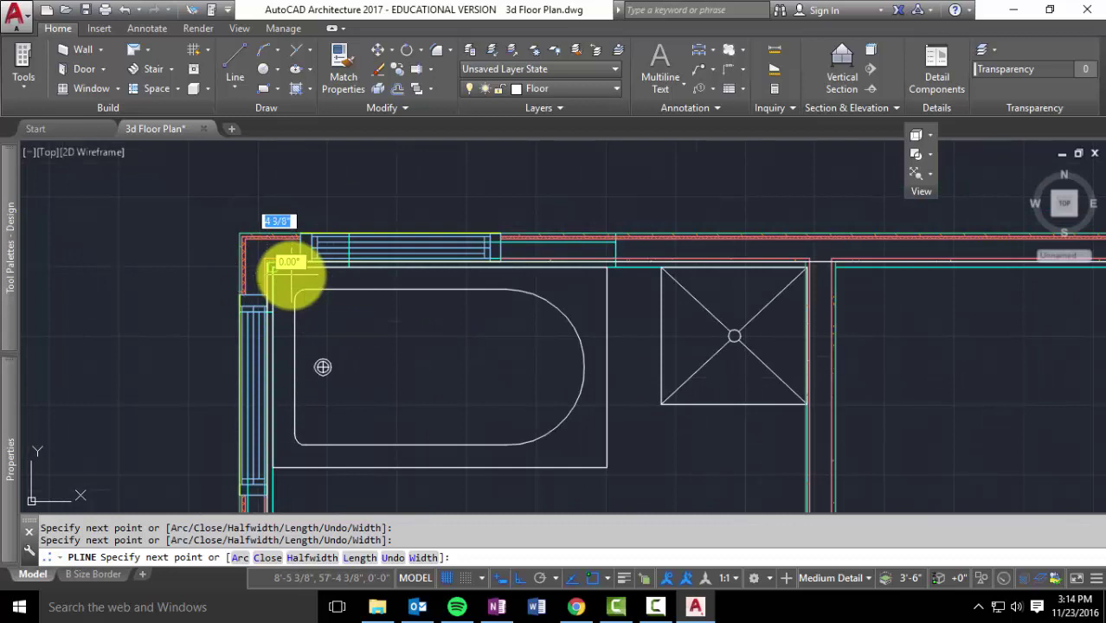
- Close the house floor polyline at its start corner beside the bathtub
right_click(291, 279)
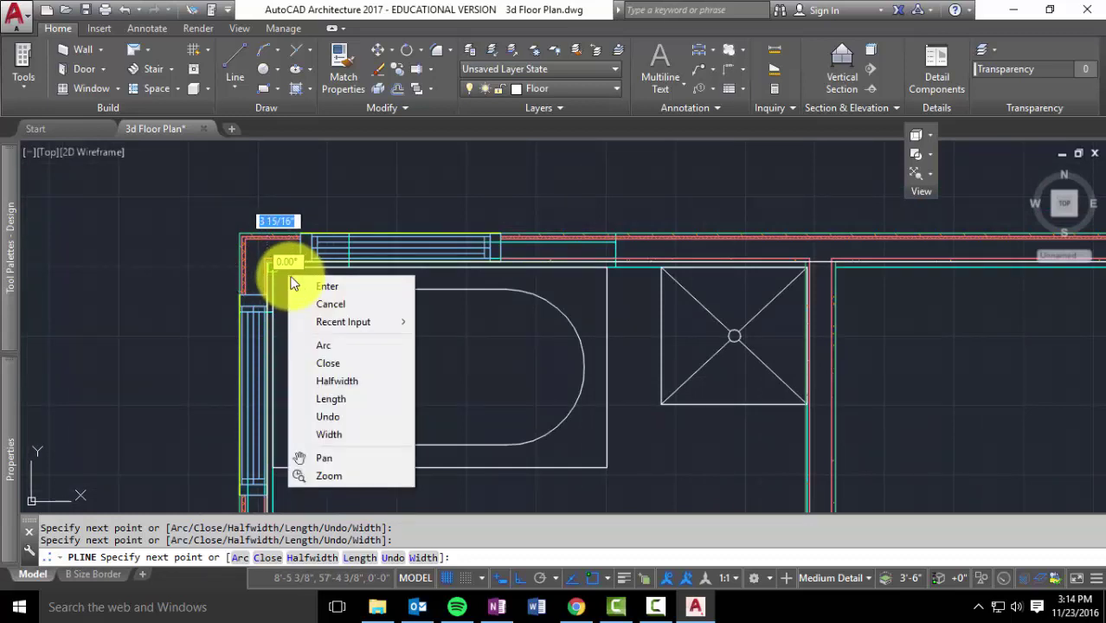
left_click(333, 363)
scroll(485, 342, "down", 3)
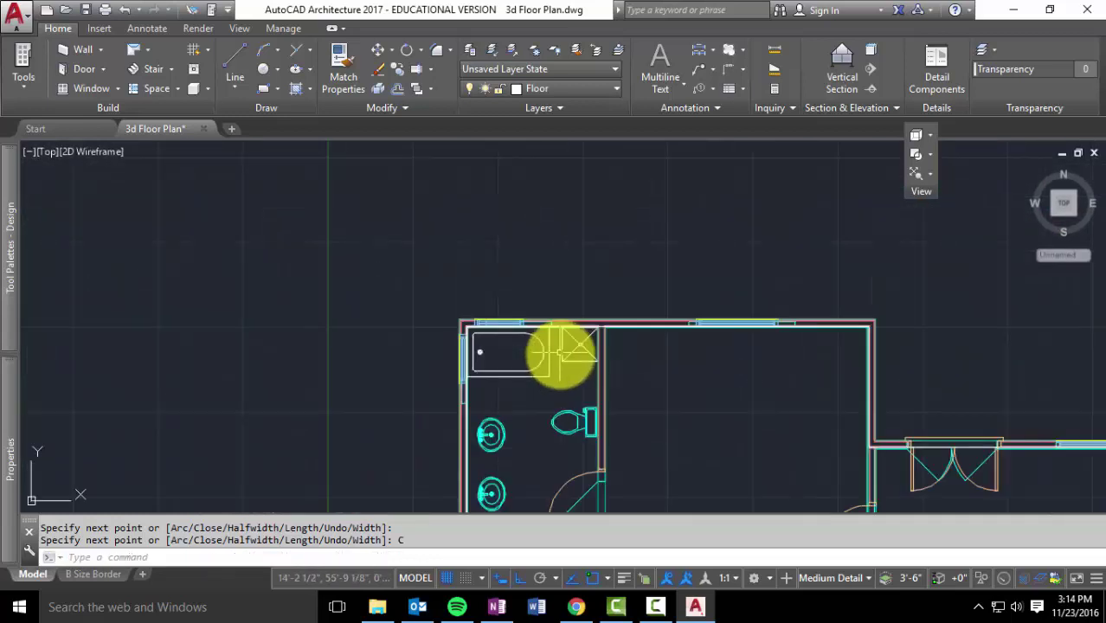
middle_click_drag(562, 354, 477, 185)
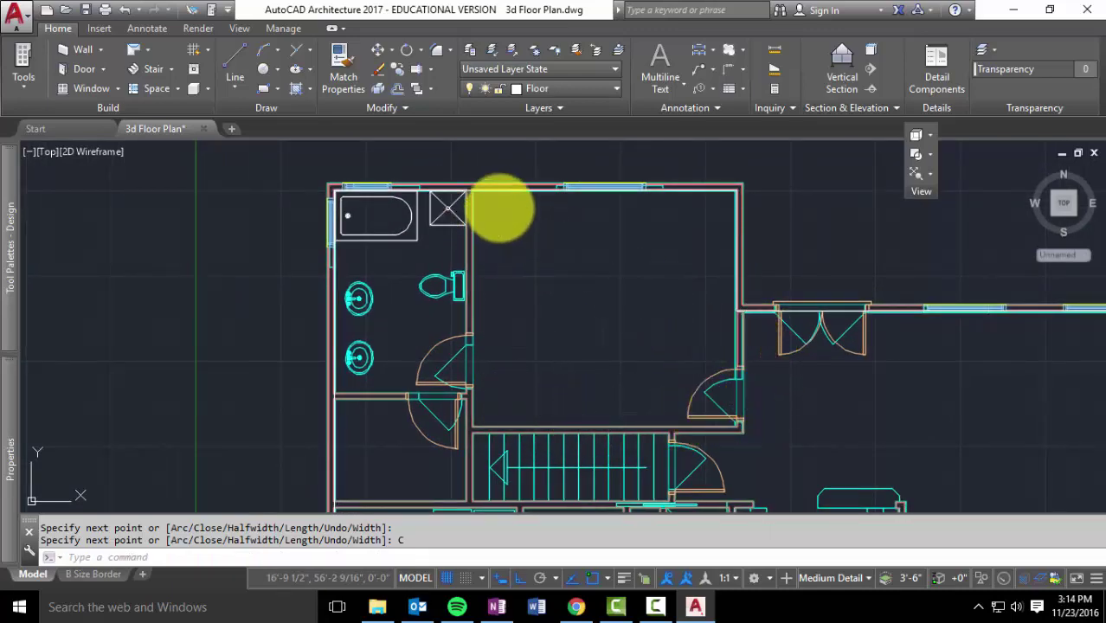
- Extrude the closed house floor outline to a height of 12 inches
scroll(500, 208, "up", 6)
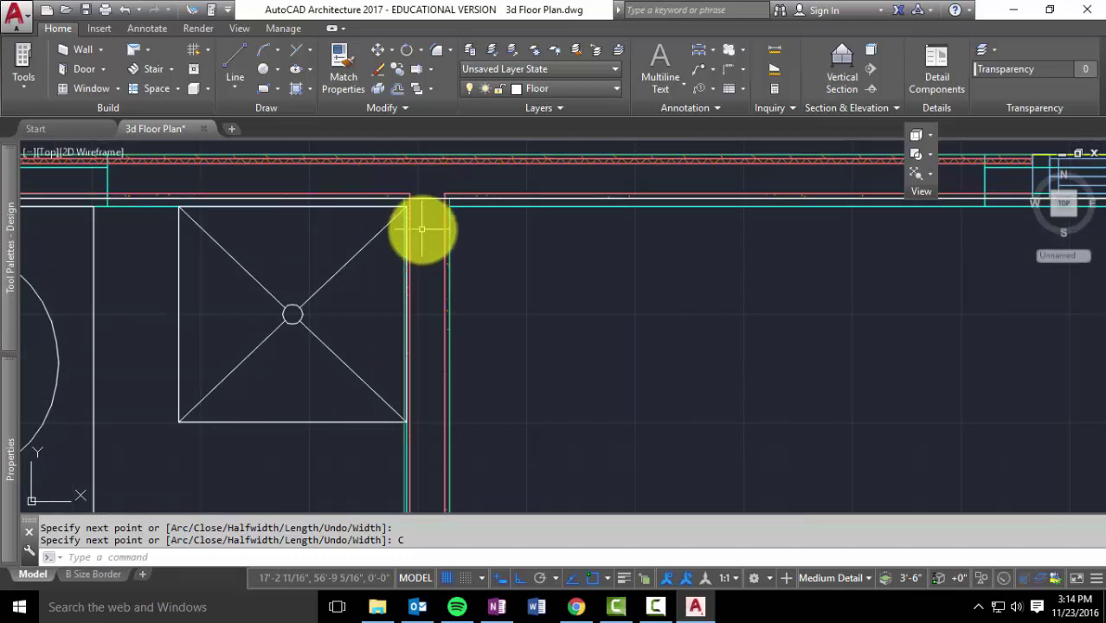
left_click(427, 200)
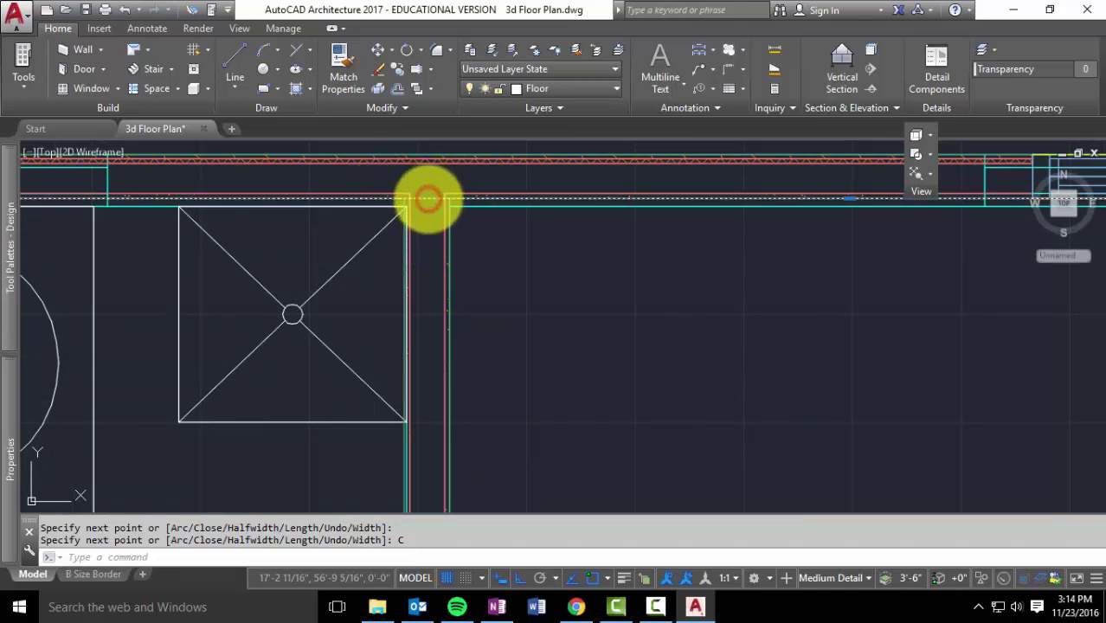
scroll(469, 264, "down", 8)
middle_click_drag(612, 382, 440, 210)
scroll(794, 296, "down", 2)
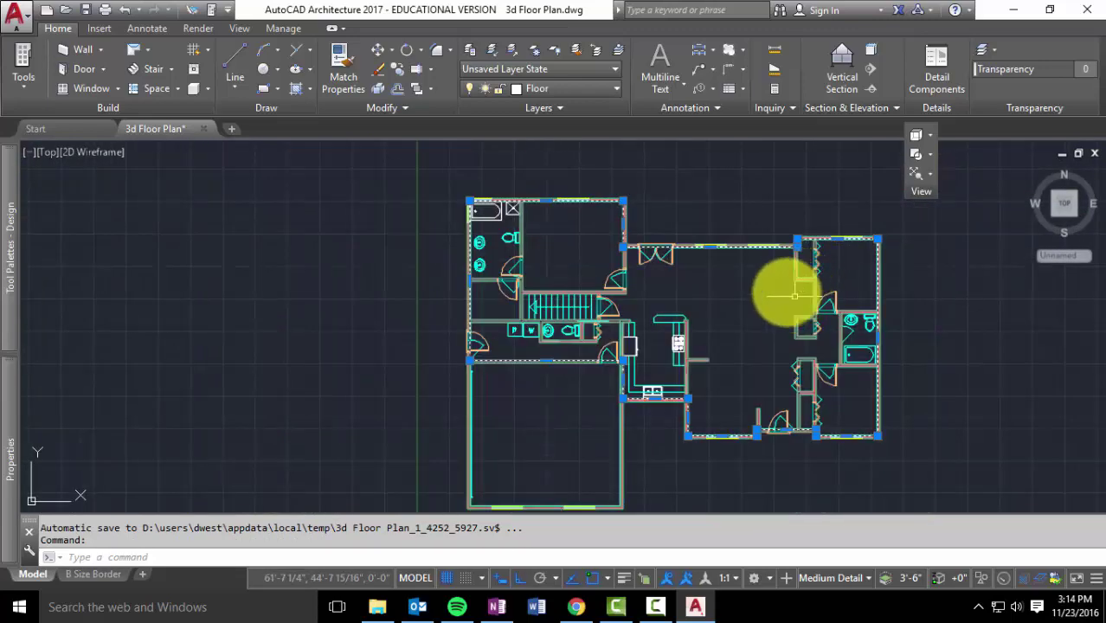
middle_click_drag(794, 296, 682, 254)
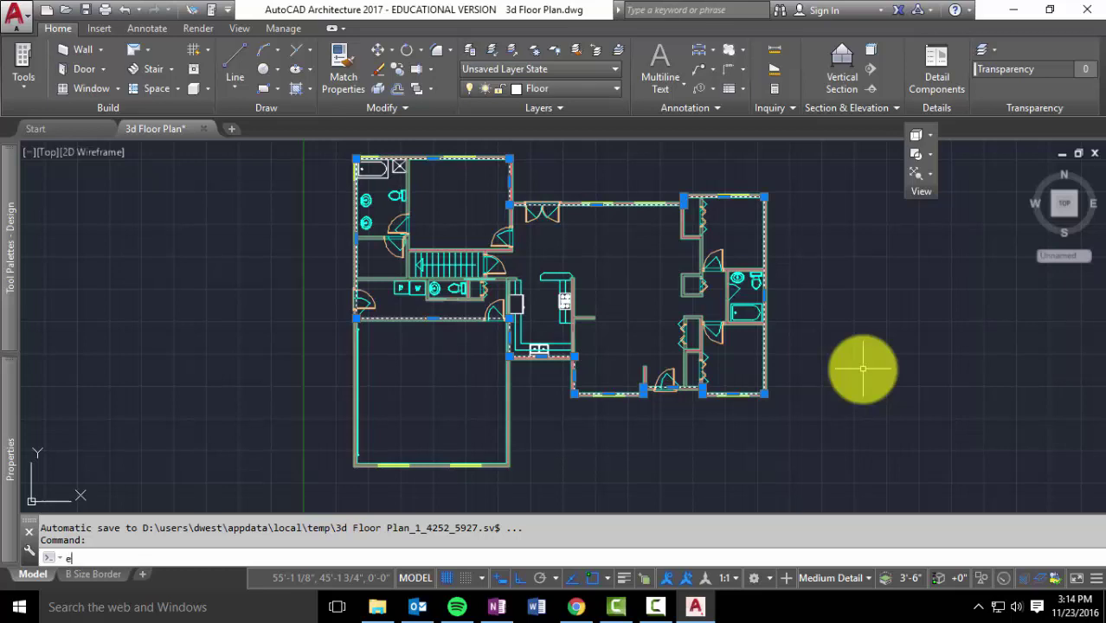
type("trude")
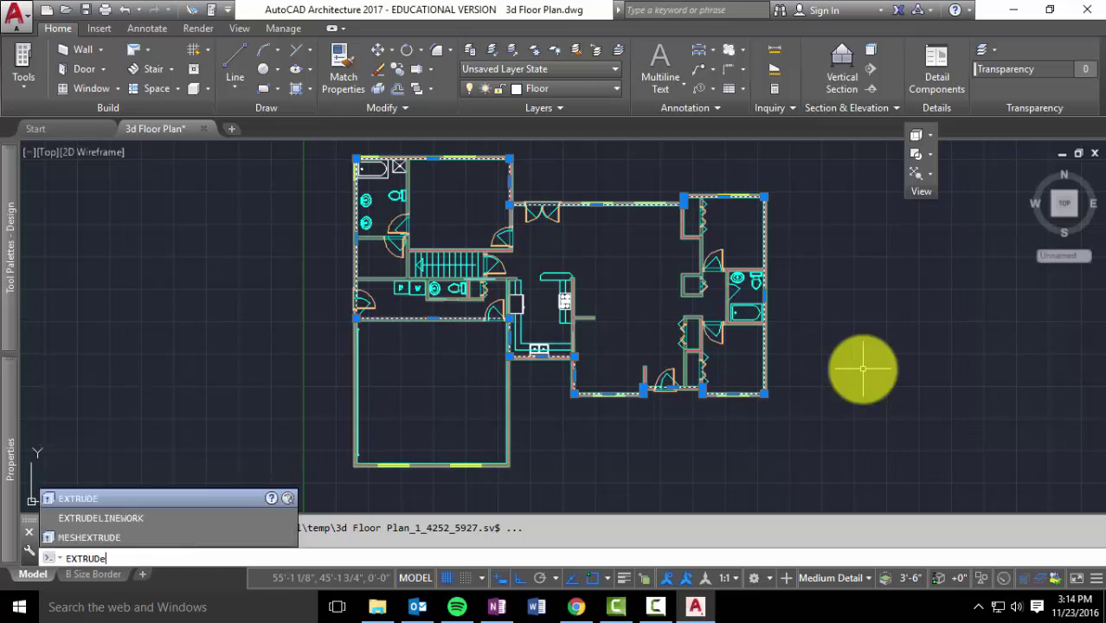
key("Return")
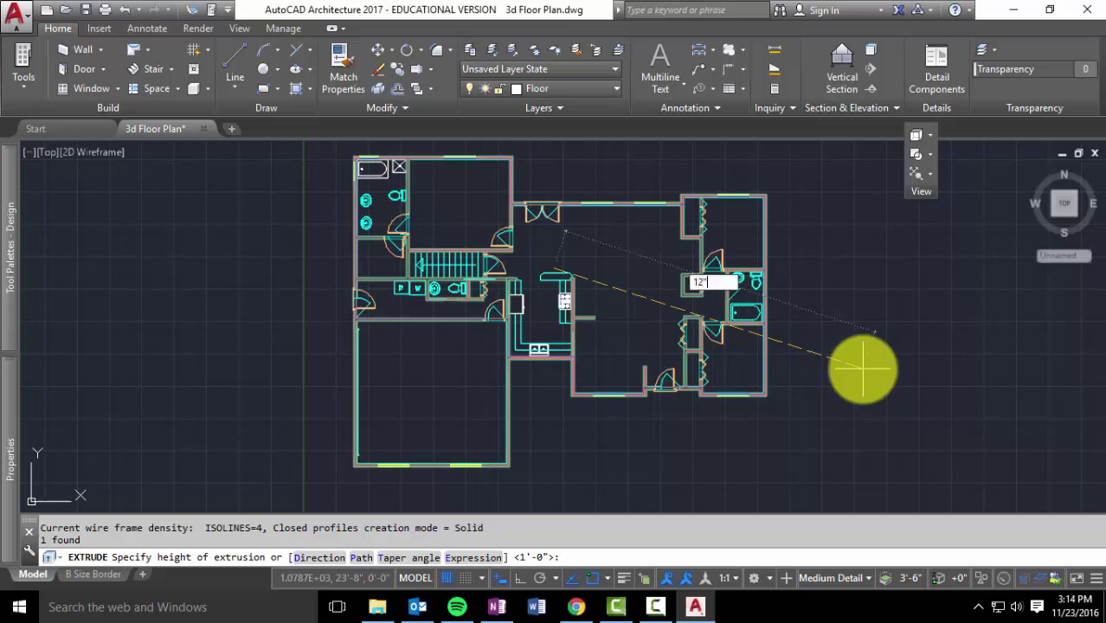
type("12")
key("Return")
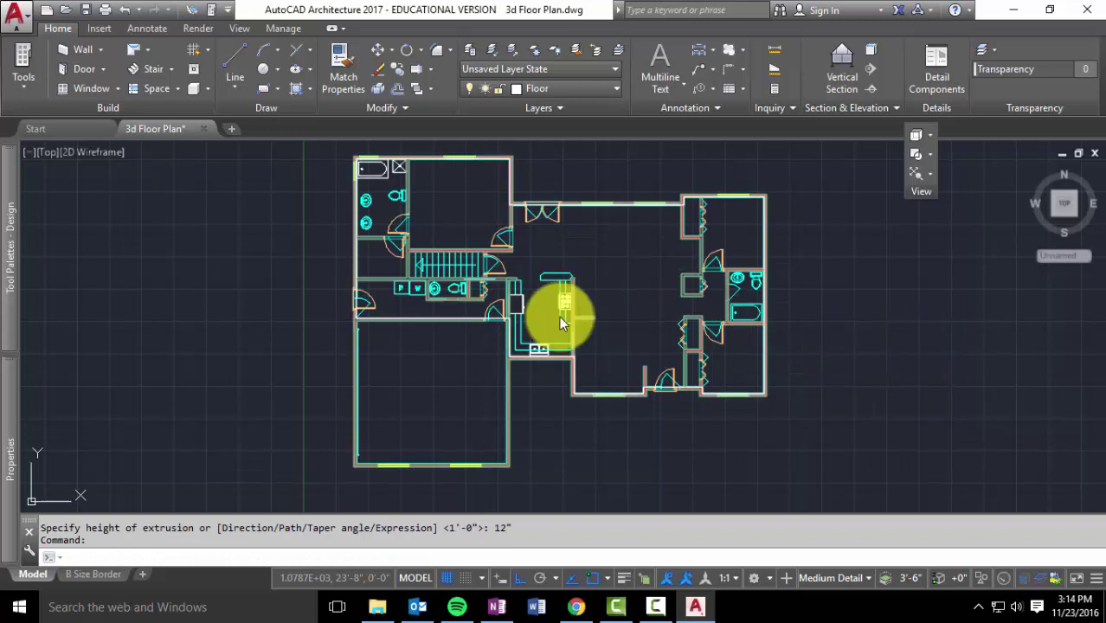
- Show the model in the Realistic visual style and examine the extruded floor slab between the walls in 3D
left_click(98, 151)
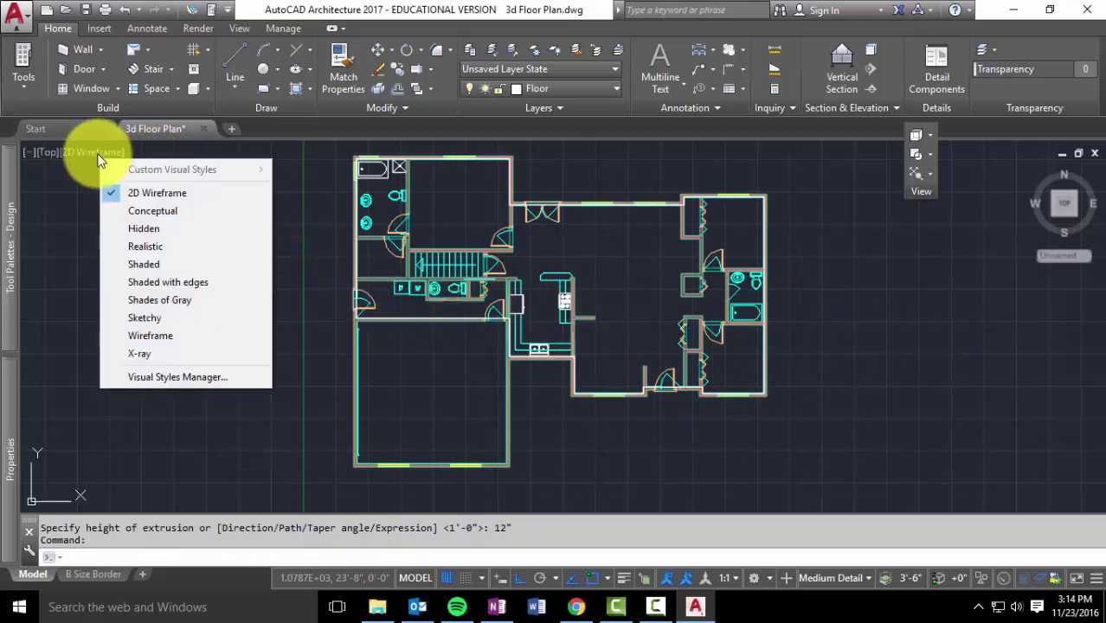
left_click(156, 247)
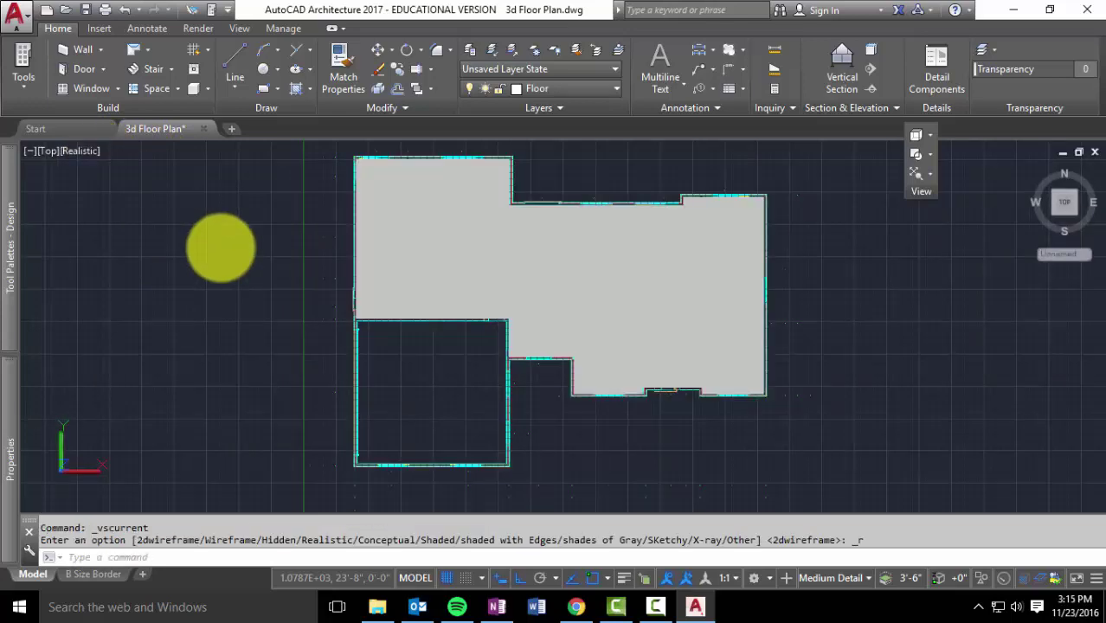
middle_click_drag(647, 366, 665, 324, "shift")
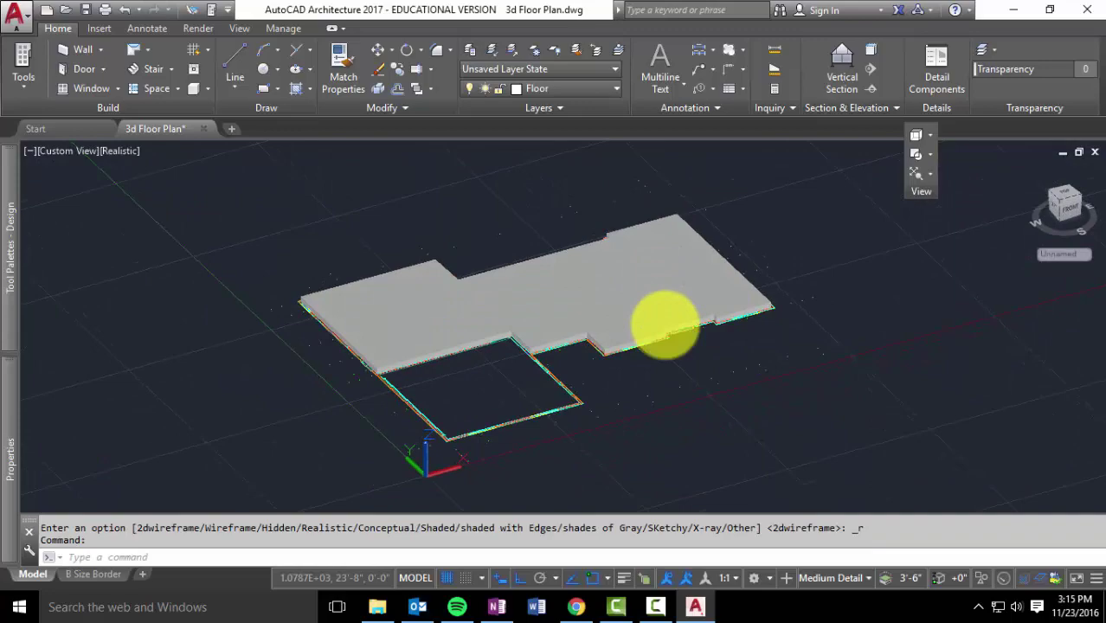
scroll(675, 313, "up", 5)
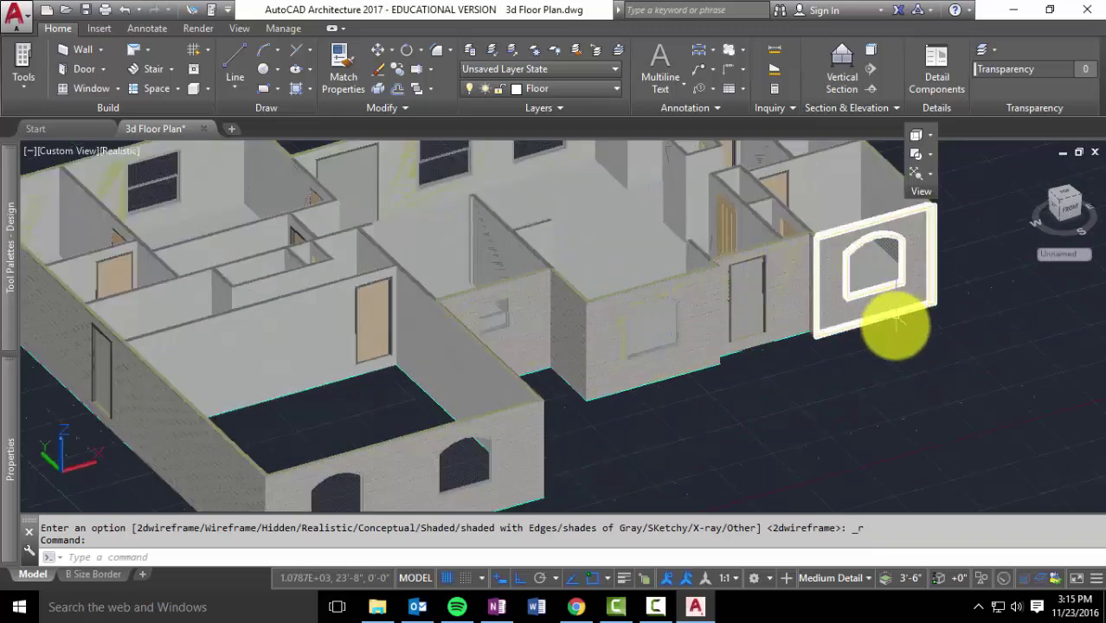
middle_click_drag(892, 314, 387, 348, "shift")
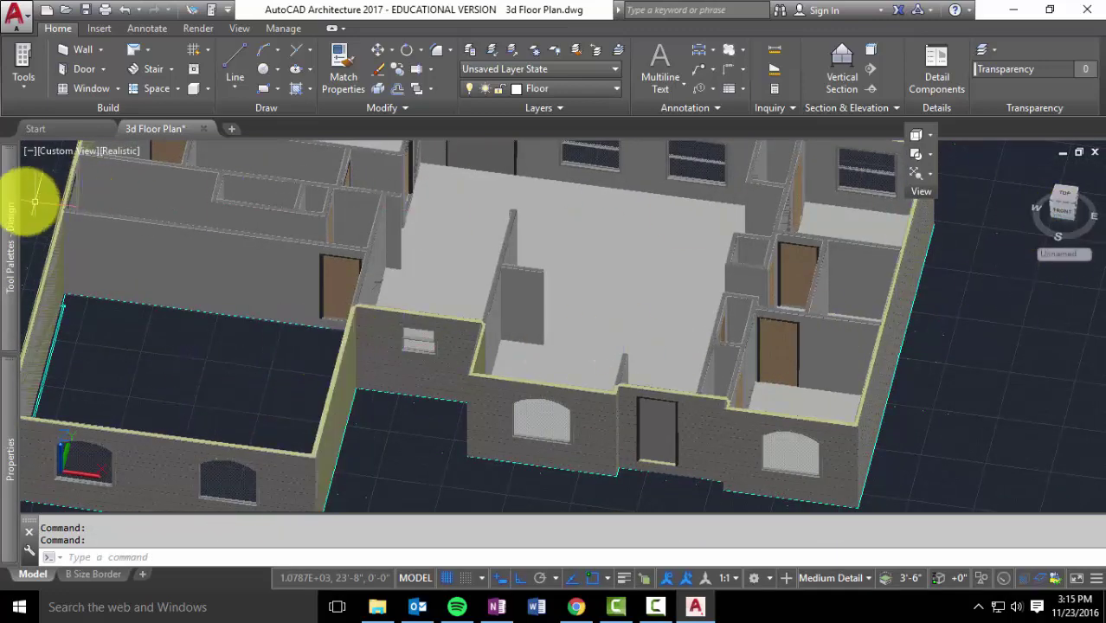
- Return to the Top view in the 2D Wireframe visual style, framed on the garage
left_click(66, 151)
left_click(83, 192)
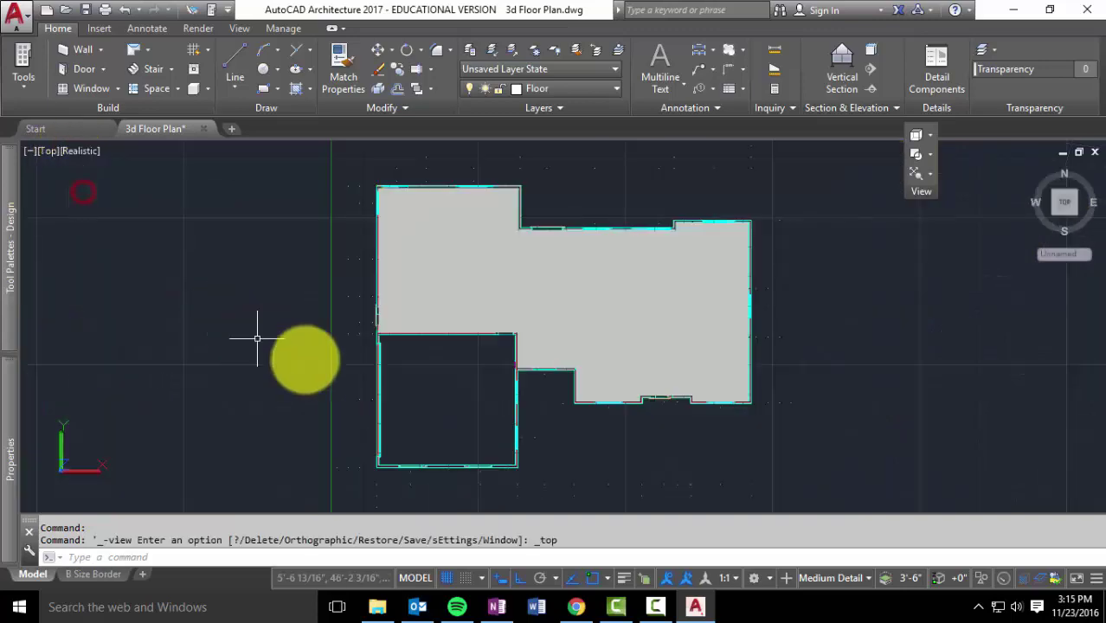
scroll(461, 363, "up", 5)
mouse_move(100, 159)
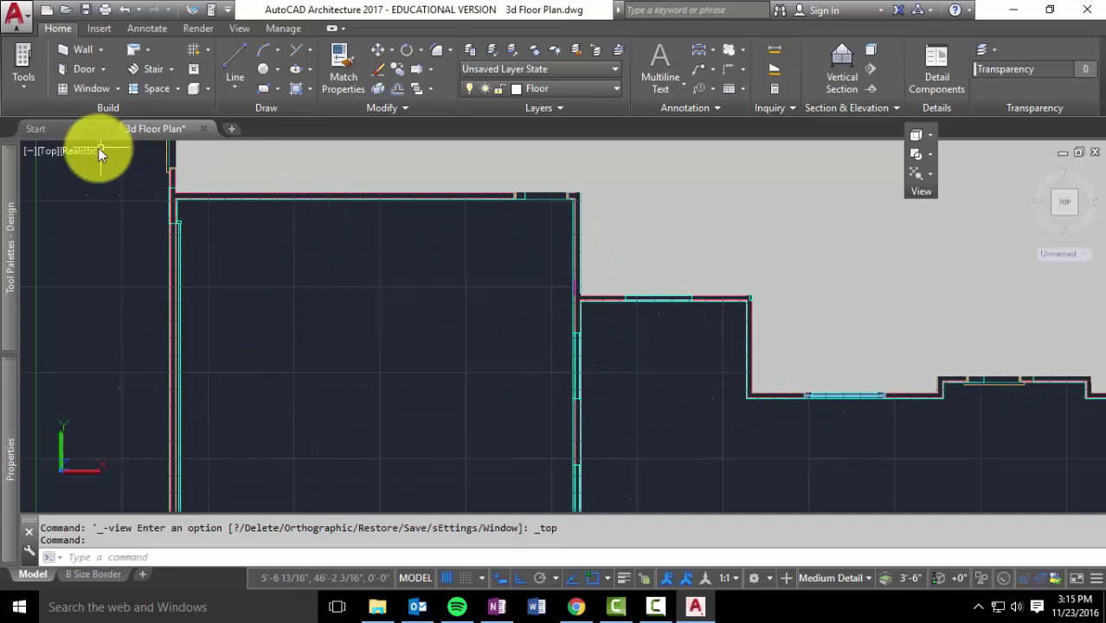
left_click(90, 152)
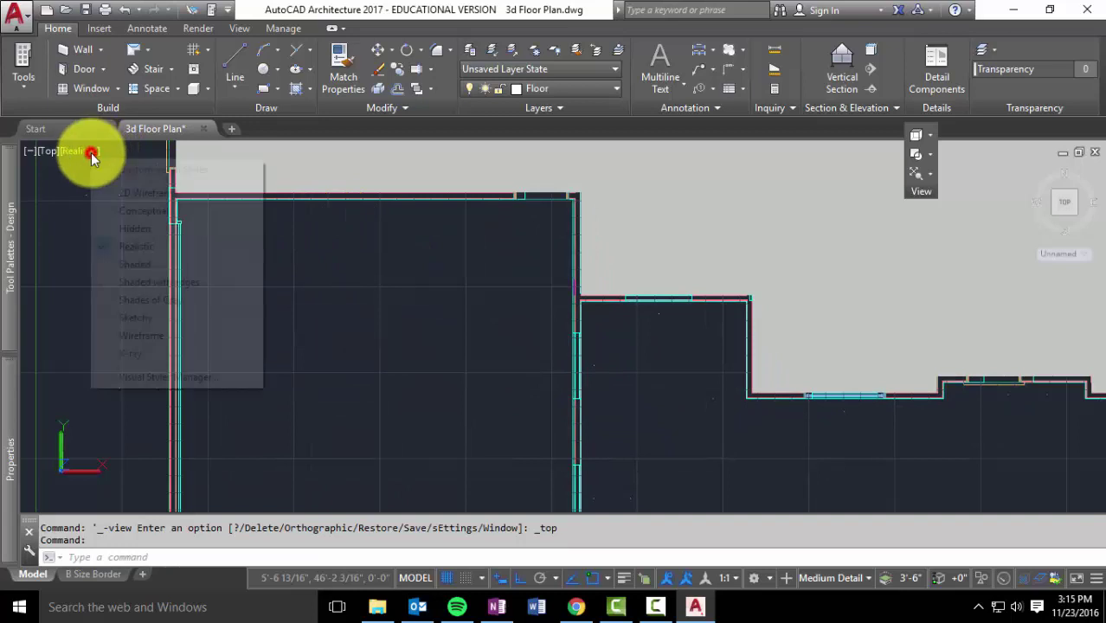
left_click(127, 191)
scroll(338, 247, "up", 5)
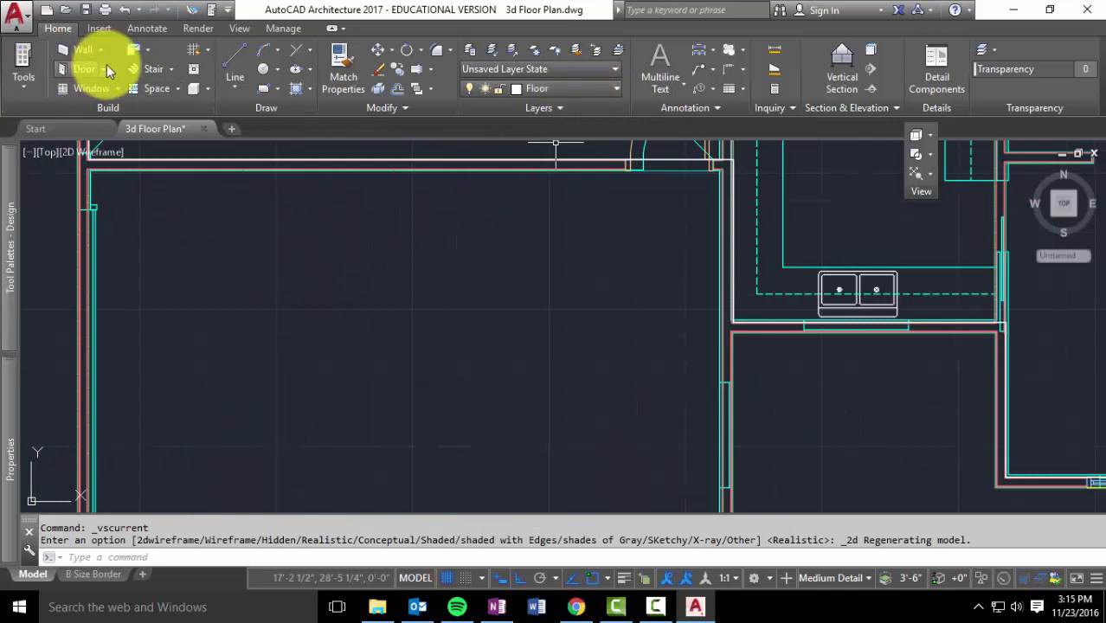
- Start a new polyline on the Floor layer at the garage's inner northwest corner
left_click(234, 87)
left_click(266, 151)
scroll(128, 187, "up", 5)
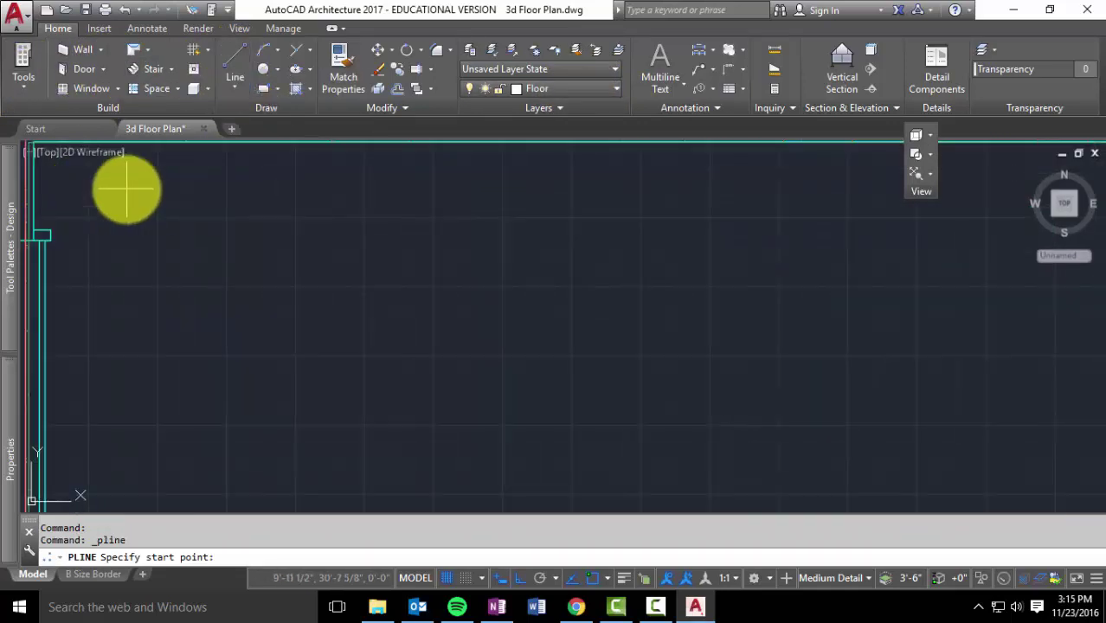
middle_click_drag(292, 333, 330, 12)
scroll(318, 357, "down", 5)
scroll(415, 325, "down", 5)
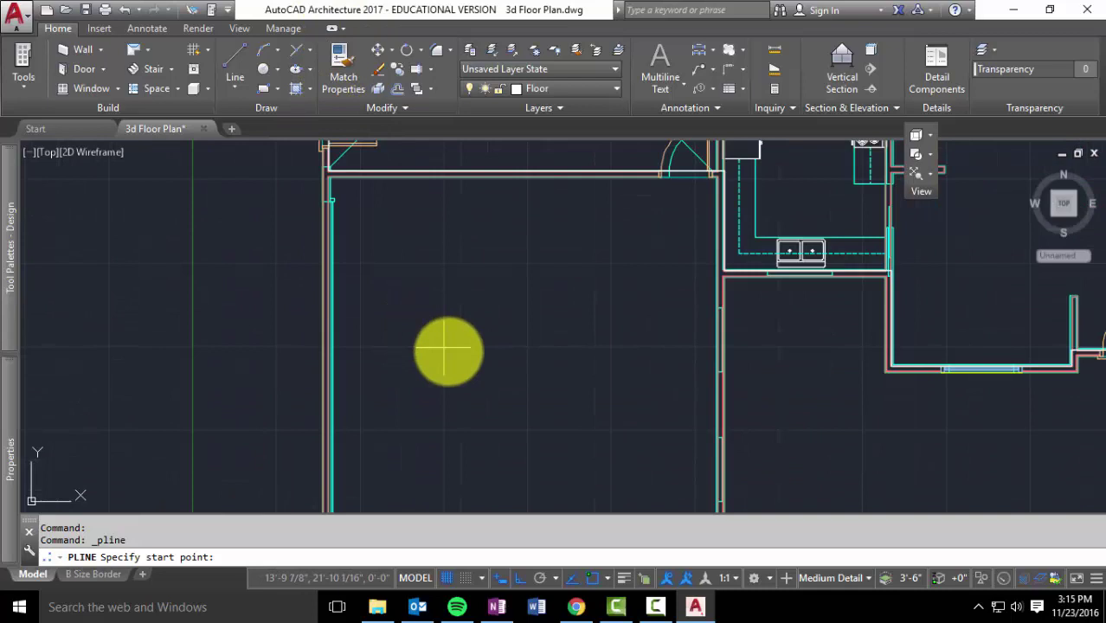
middle_click_drag(451, 356, 437, 377)
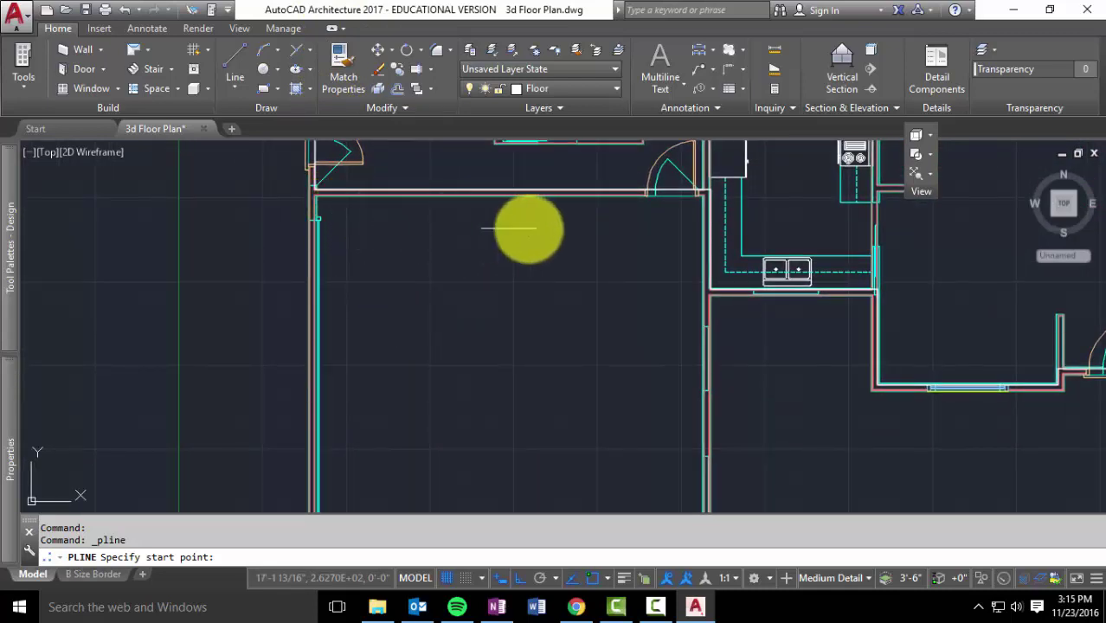
scroll(360, 202, "up", 5)
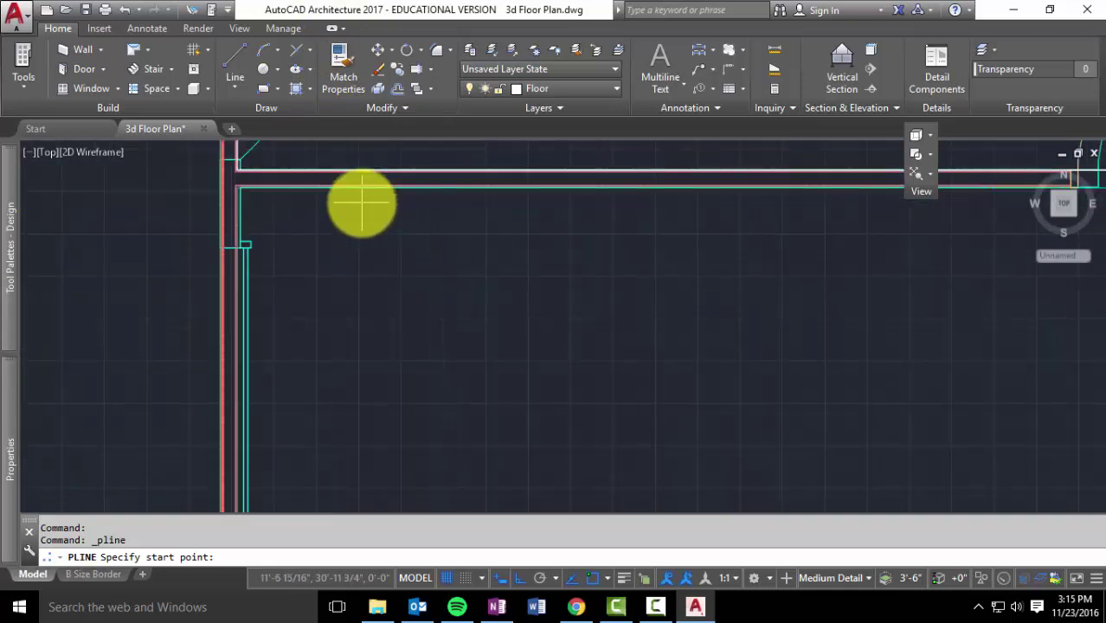
scroll(181, 182, "down", 2)
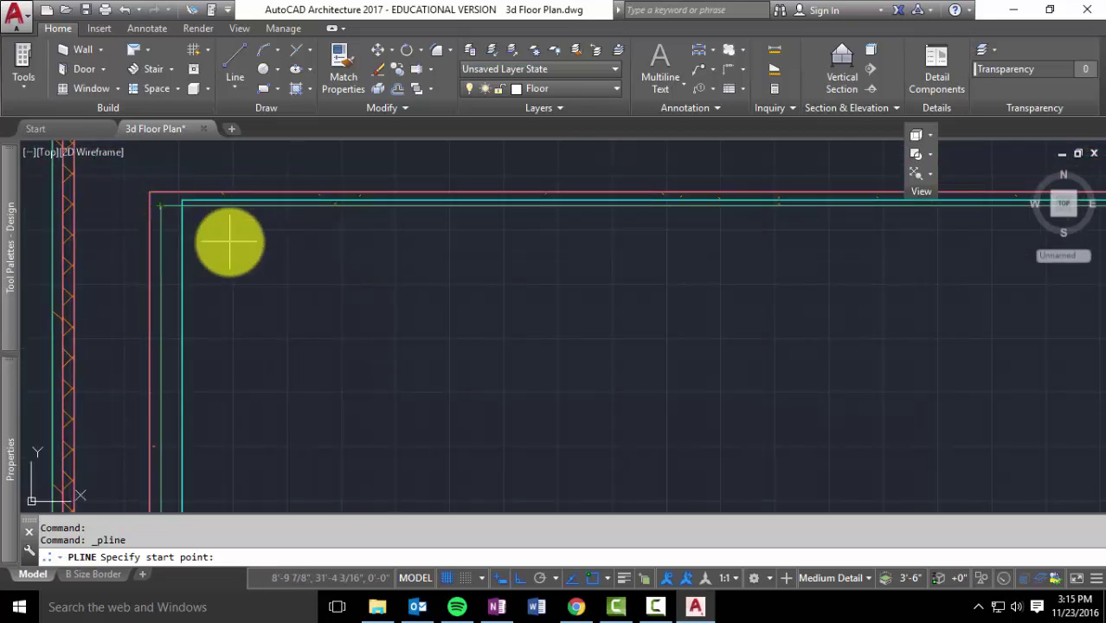
left_click(159, 208)
- Run the polyline east along the garage's north wall, past the door, to the inner northeast corner
scroll(277, 237, "down", 5)
middle_click_drag(505, 249, 0, 216)
middle_click_drag(752, 251, 7, 234)
scroll(289, 204, "up", 6)
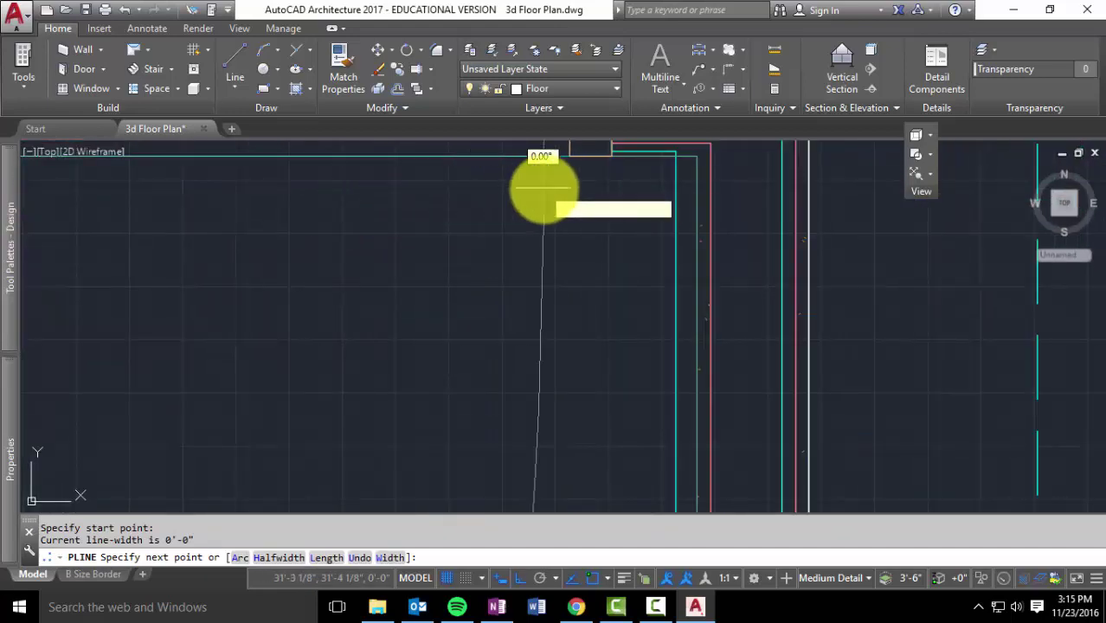
middle_click_drag(524, 187, 380, 192)
left_click(556, 160)
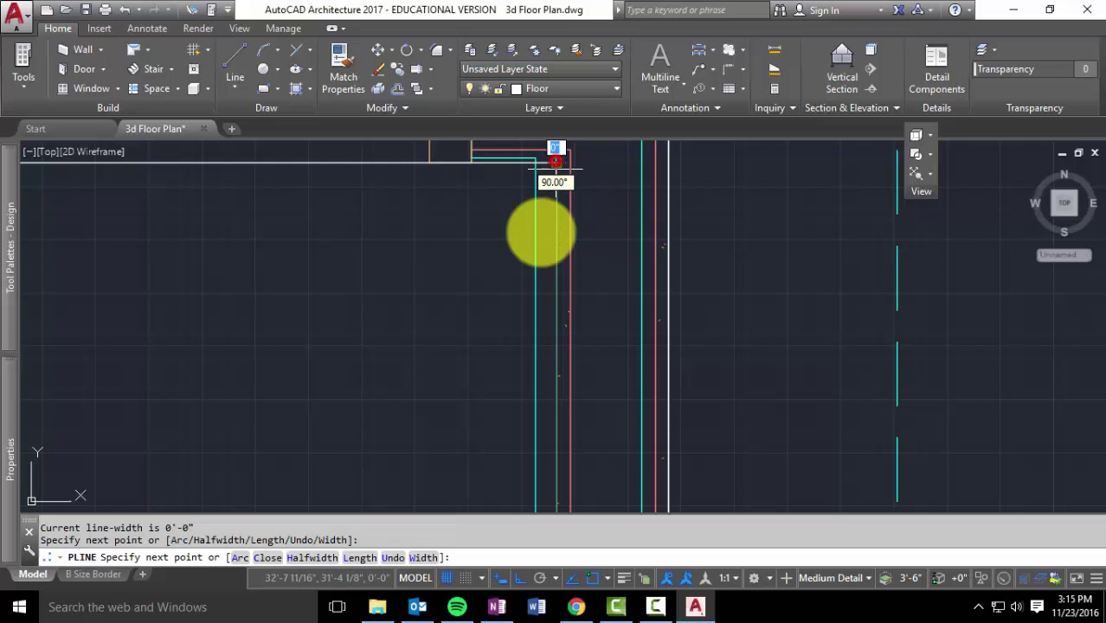
- Take the polyline south along the garage's east wall to the inner southeast corner
scroll(540, 298, "down", 8)
middle_click_drag(547, 315, 551, 37)
middle_click_drag(560, 238, 576, 1)
scroll(553, 192, "up", 6)
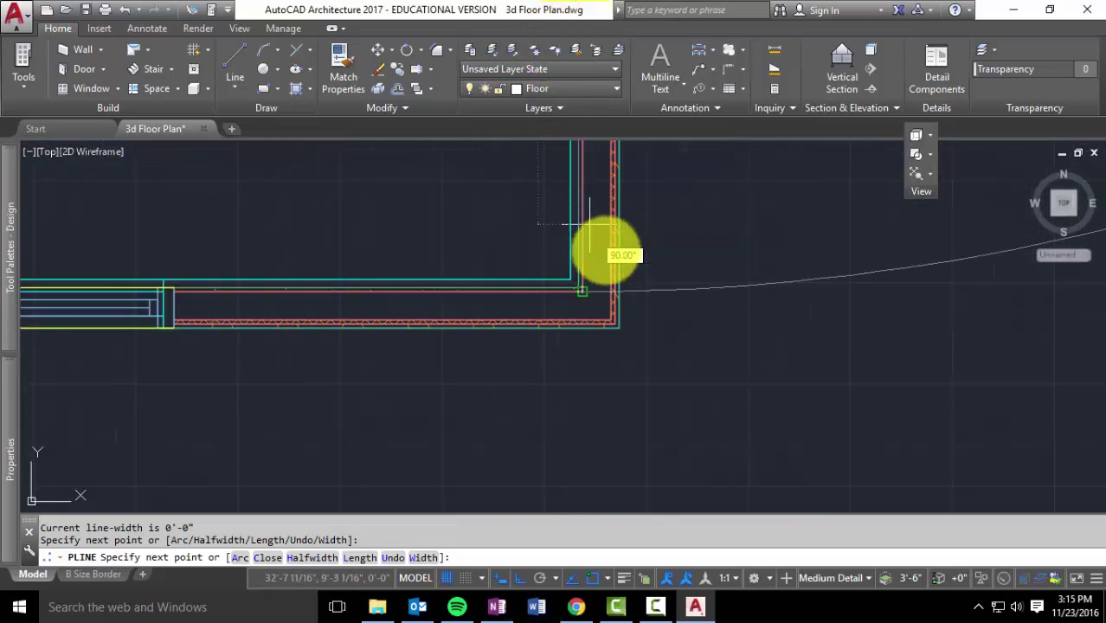
left_click(579, 283)
- Extend the polyline west along the garage's south wall, past the windows, to the inner southwest corner
middle_click_drag(452, 277, 1097, 291)
middle_click_drag(270, 265, 1028, 301)
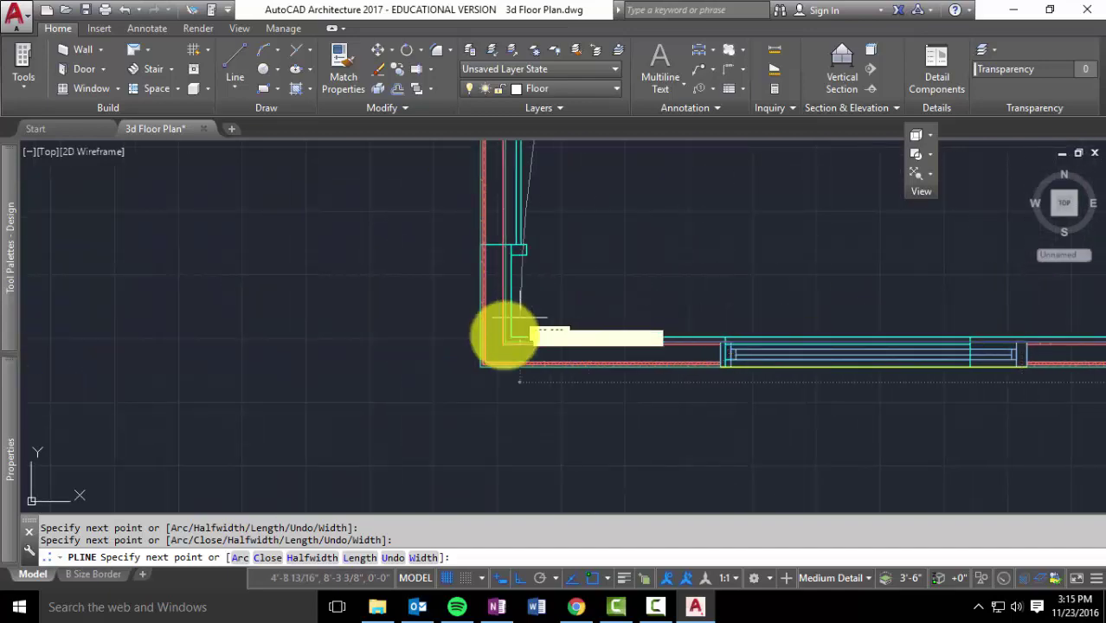
scroll(505, 339, "up", 5)
left_click(499, 350)
- Bring the polyline north along the garage's west wall to its start point and close the outline
scroll(531, 287, "down", 5)
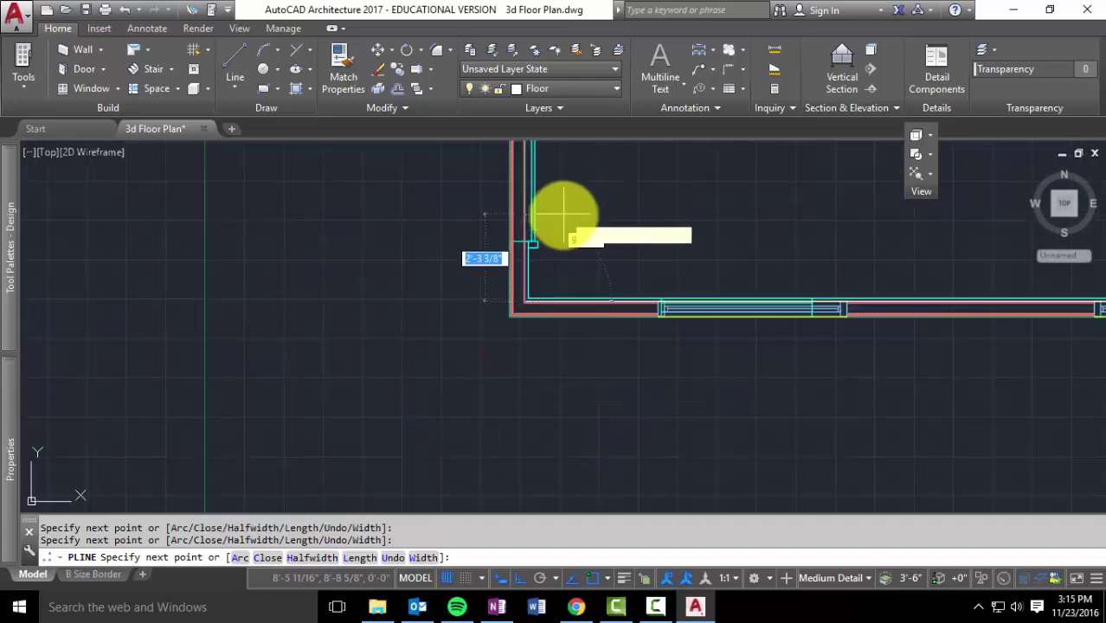
middle_click_drag(563, 246, 514, 483)
scroll(521, 227, "down", 5)
middle_click_drag(533, 212, 527, 398)
scroll(510, 229, "up", 7)
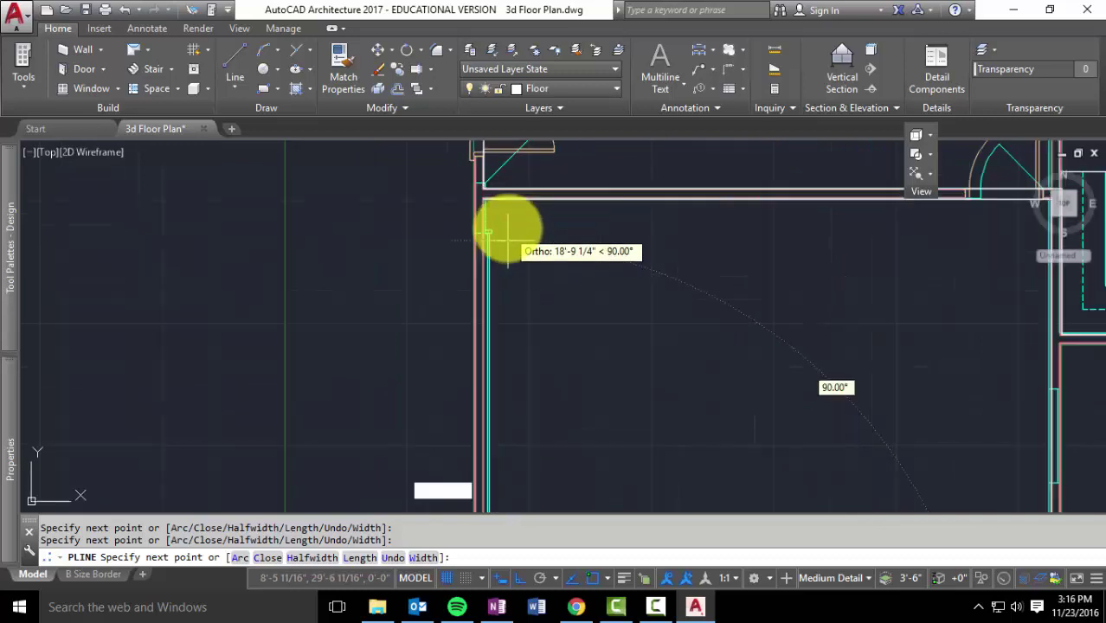
scroll(493, 204, "up", 4)
middle_click_drag(481, 208, 560, 394)
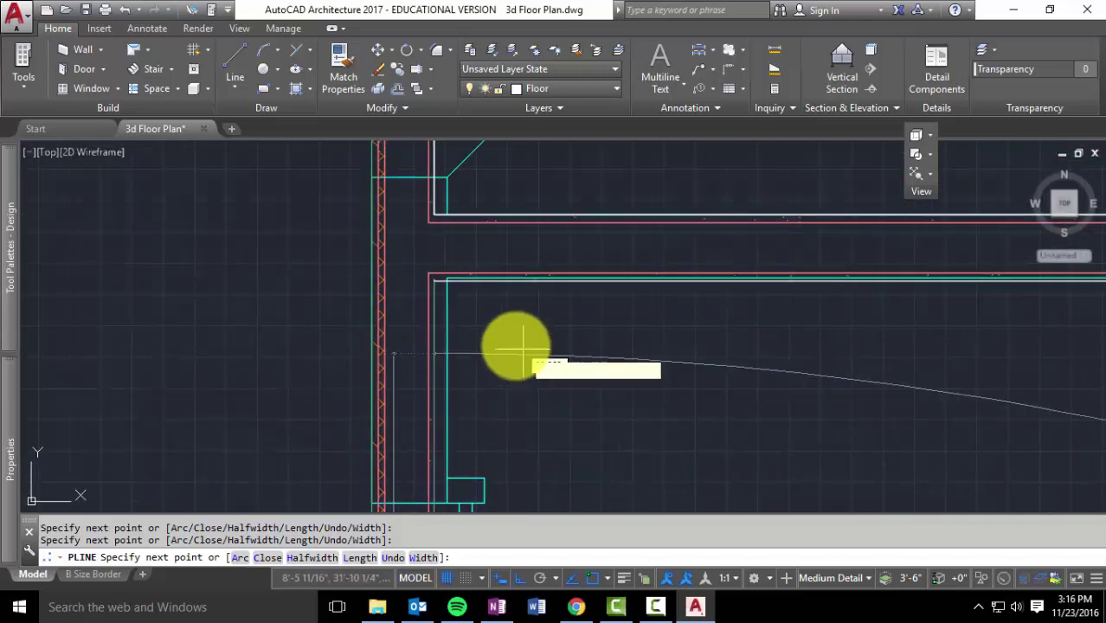
left_click(435, 282)
right_click(432, 284)
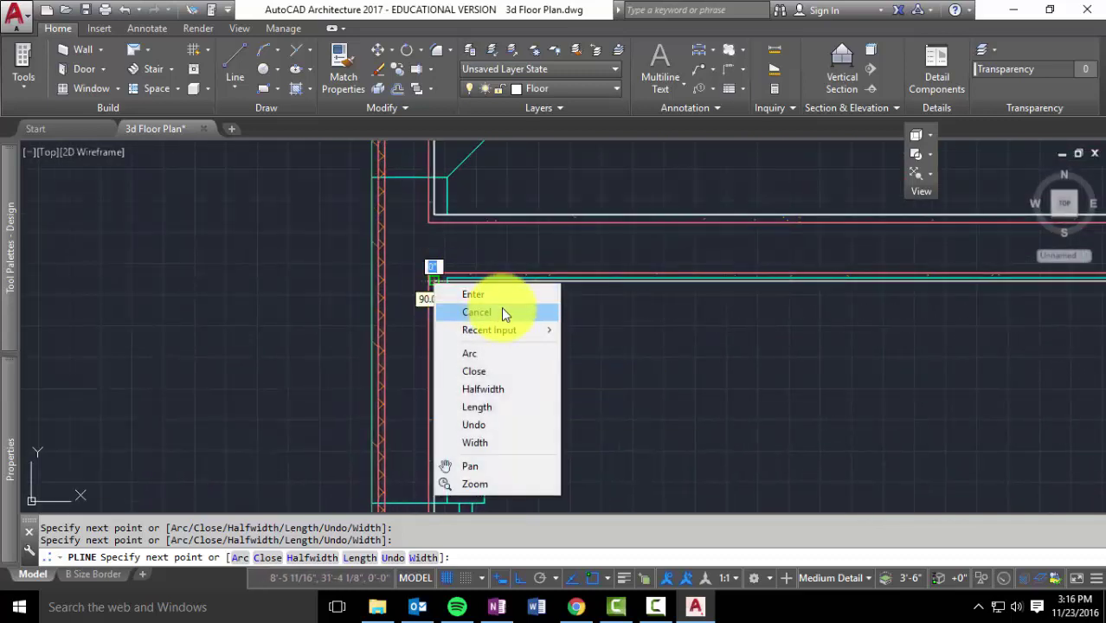
left_click(492, 370)
key("Escape")
left_click(435, 296)
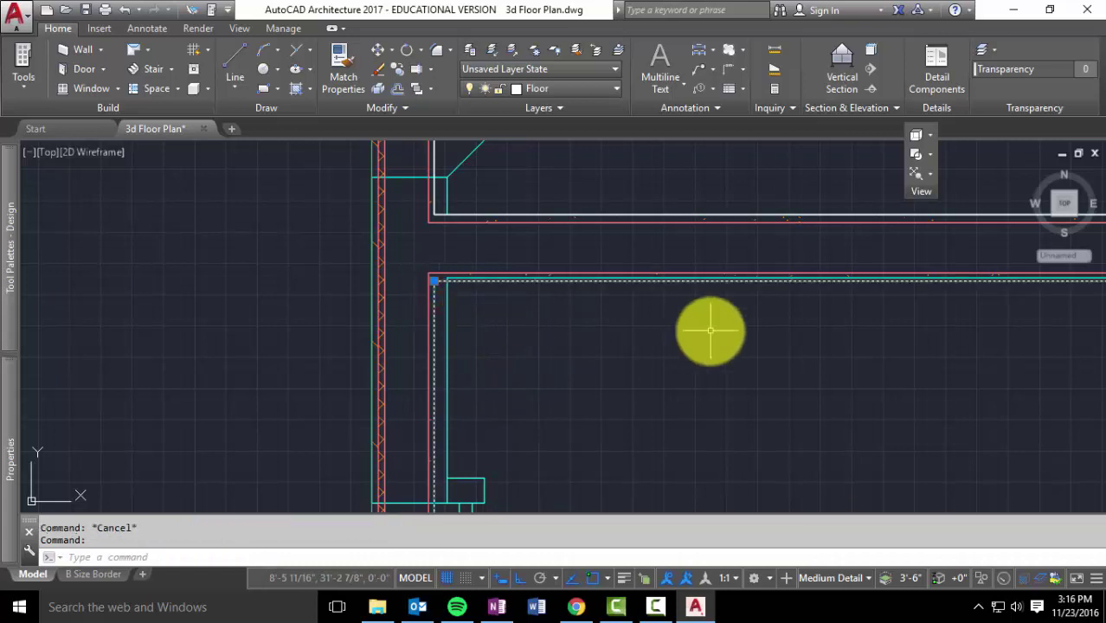
type("eXtude")
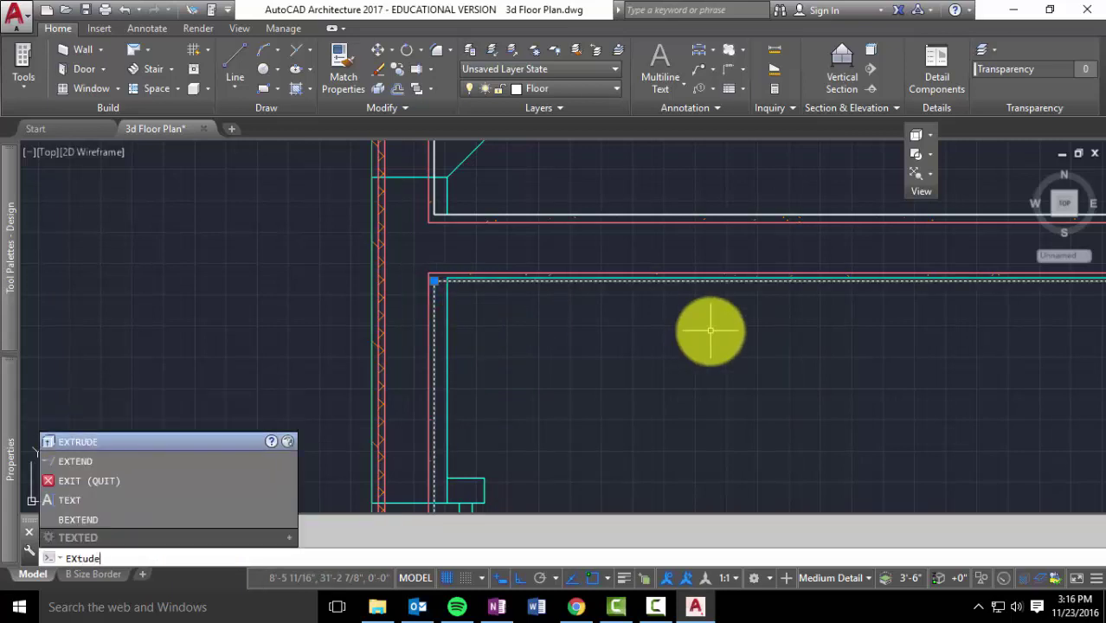
key("Return")
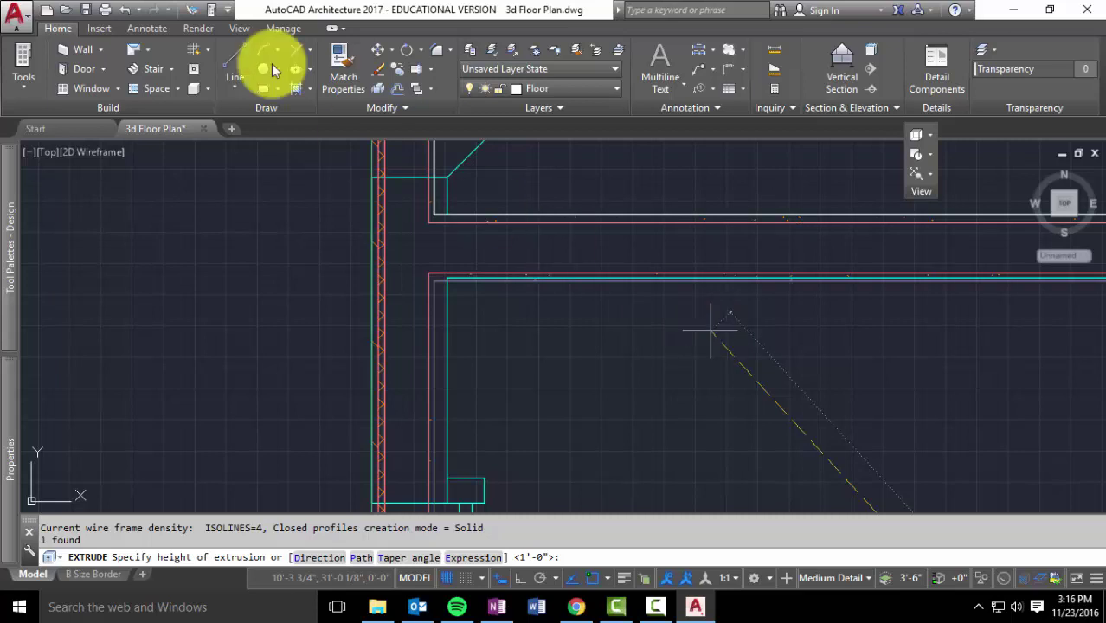
scroll(714, 333, "down", 4)
middle_click_drag(723, 333, 298, 56)
type("1\"")
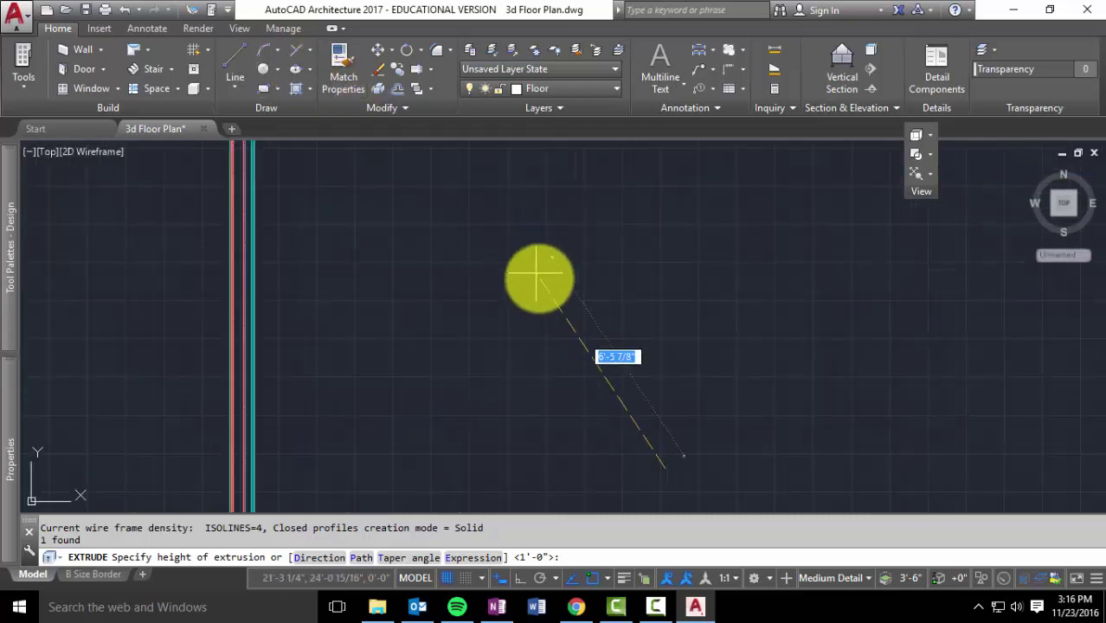
scroll(556, 308, "down", 5)
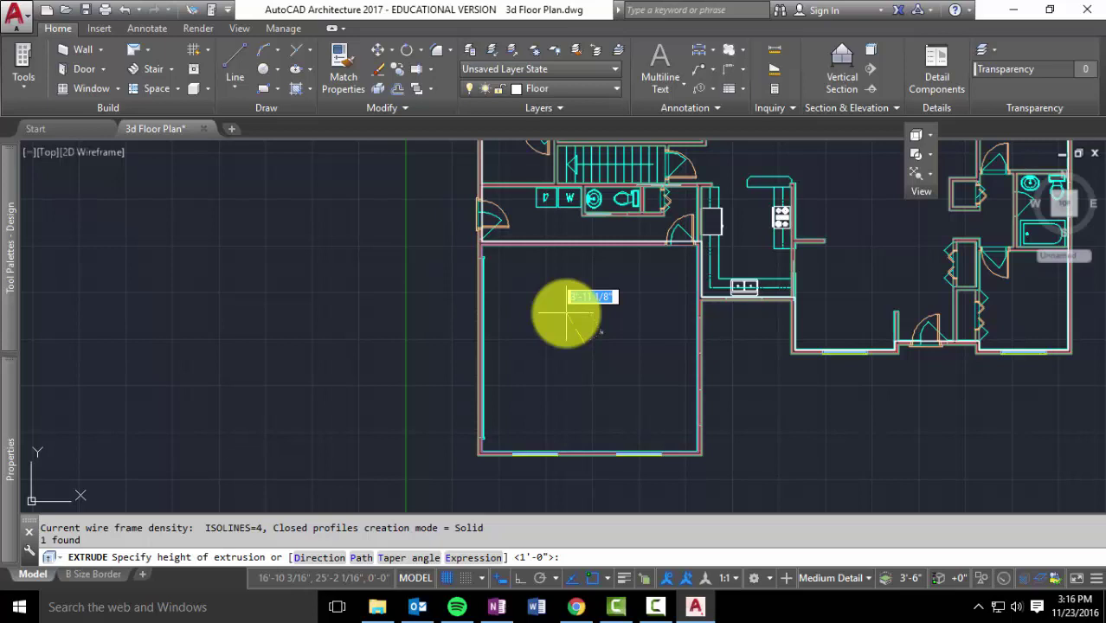
key("Escape")
- Extrude the closed garage floor polyline to a height of 1"
scroll(543, 264, "up", 8)
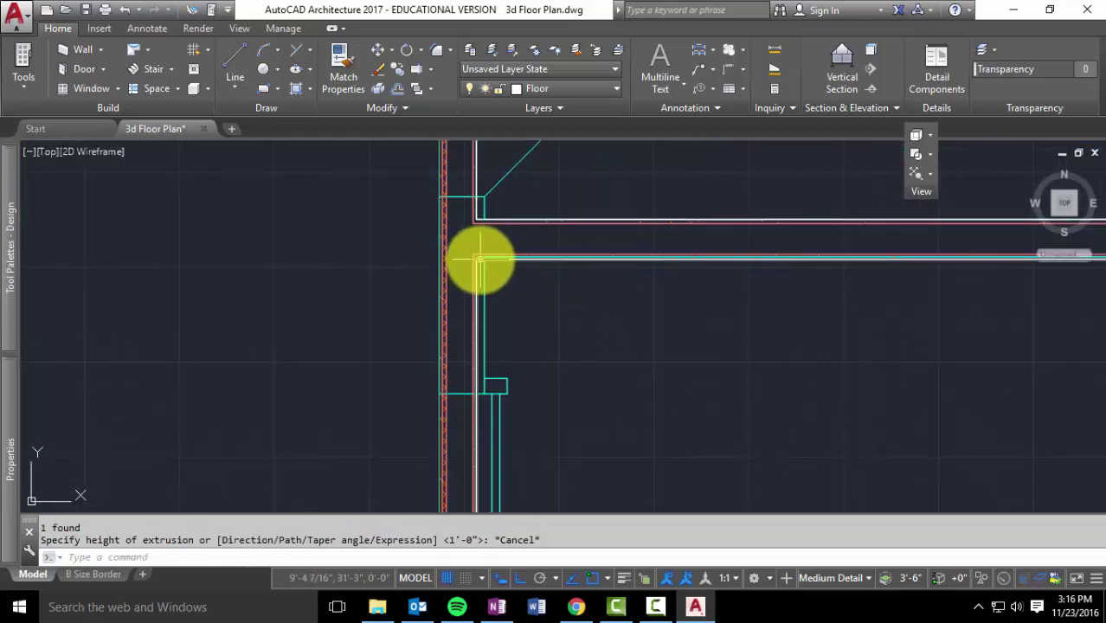
left_click(480, 259)
scroll(522, 309, "down", 7)
middle_click_drag(622, 332, 521, 249)
scroll(520, 243, "down", 2)
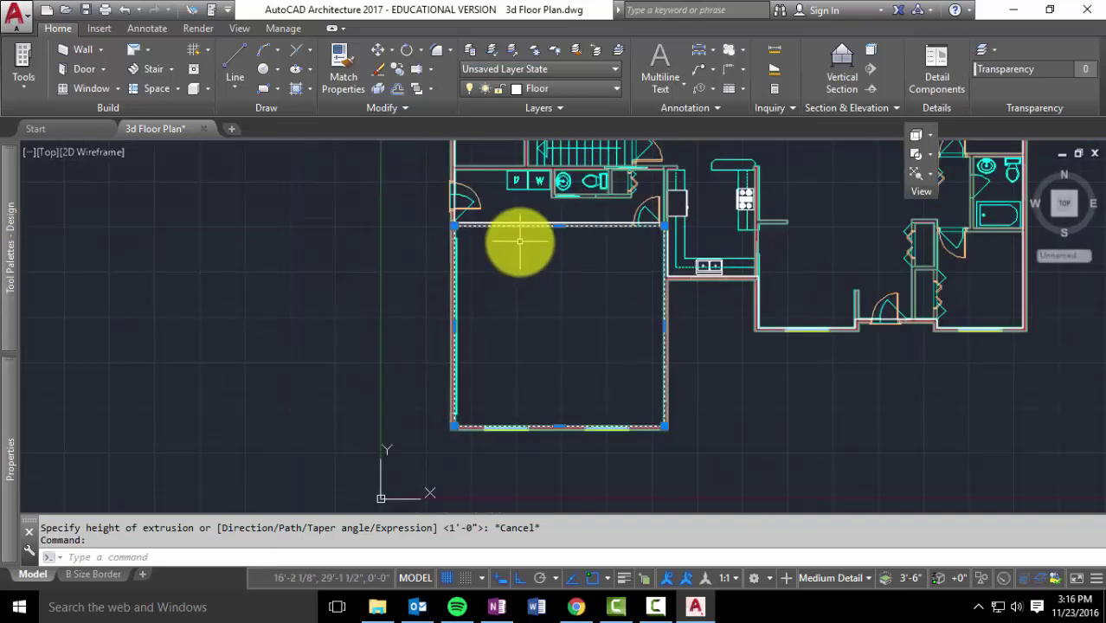
type("ext")
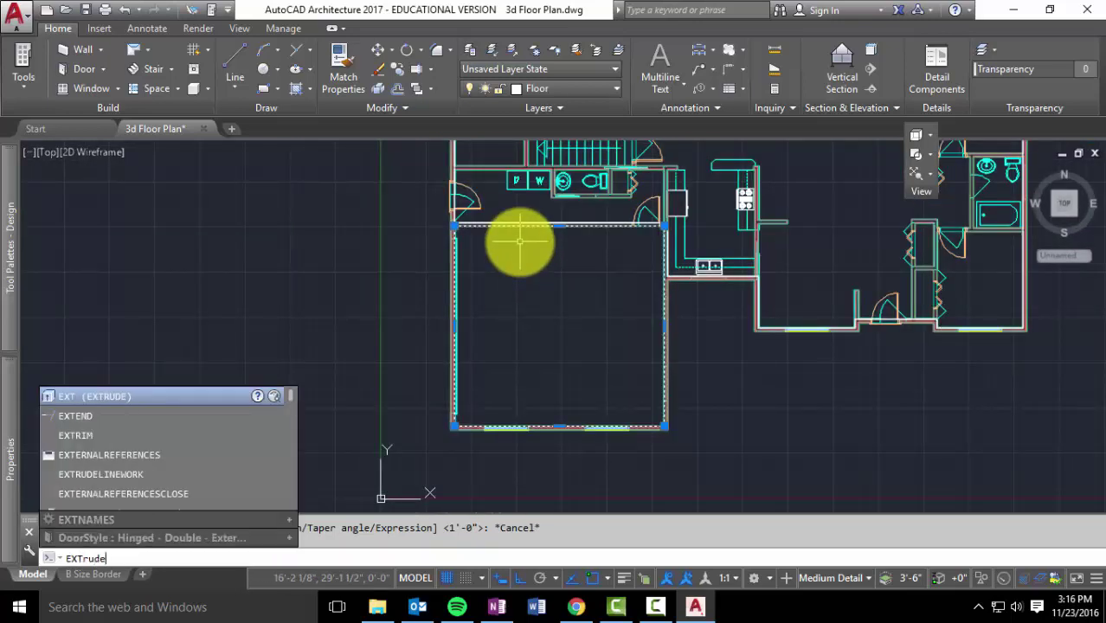
type("rud")
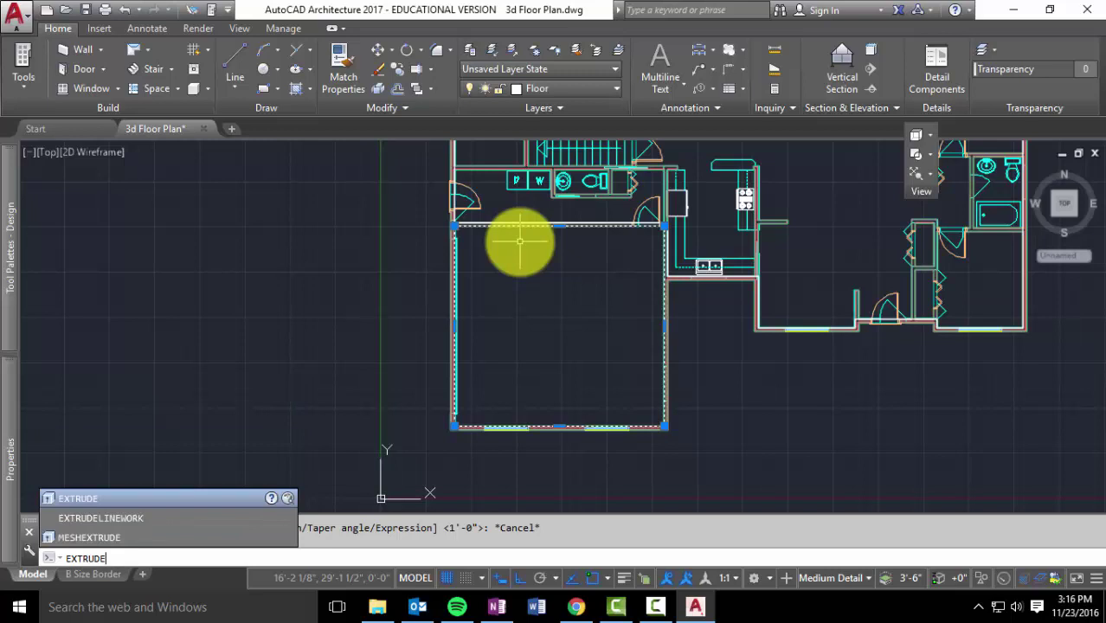
key("Return")
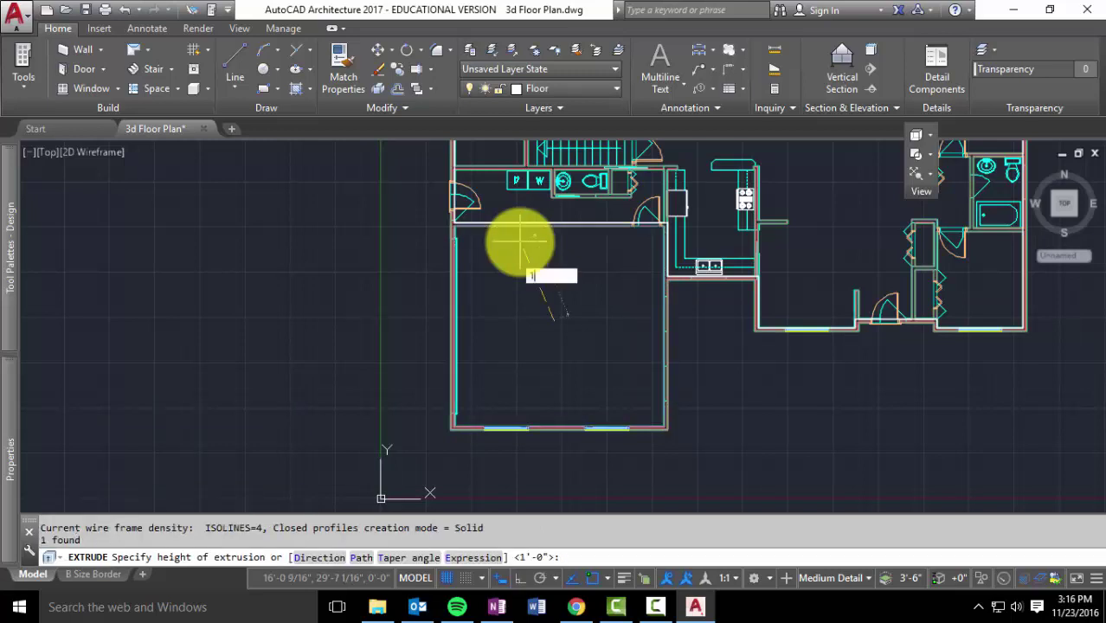
key("Return")
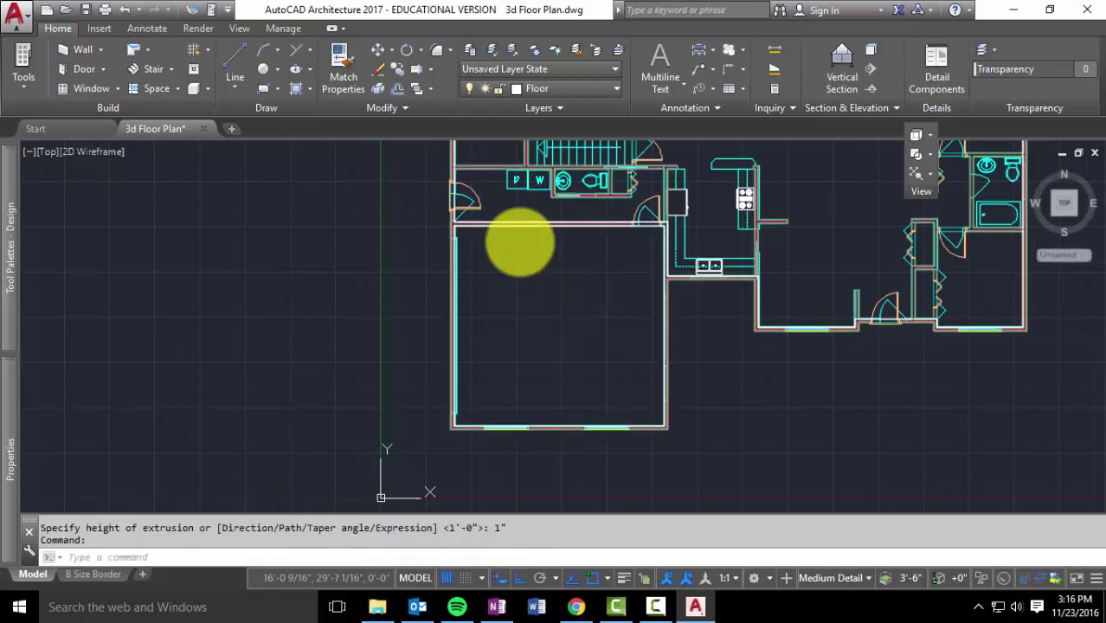
- Display the model in the Realistic visual style and inspect the garage floor slab in 3D, including the corner by the interior door
left_click(109, 154)
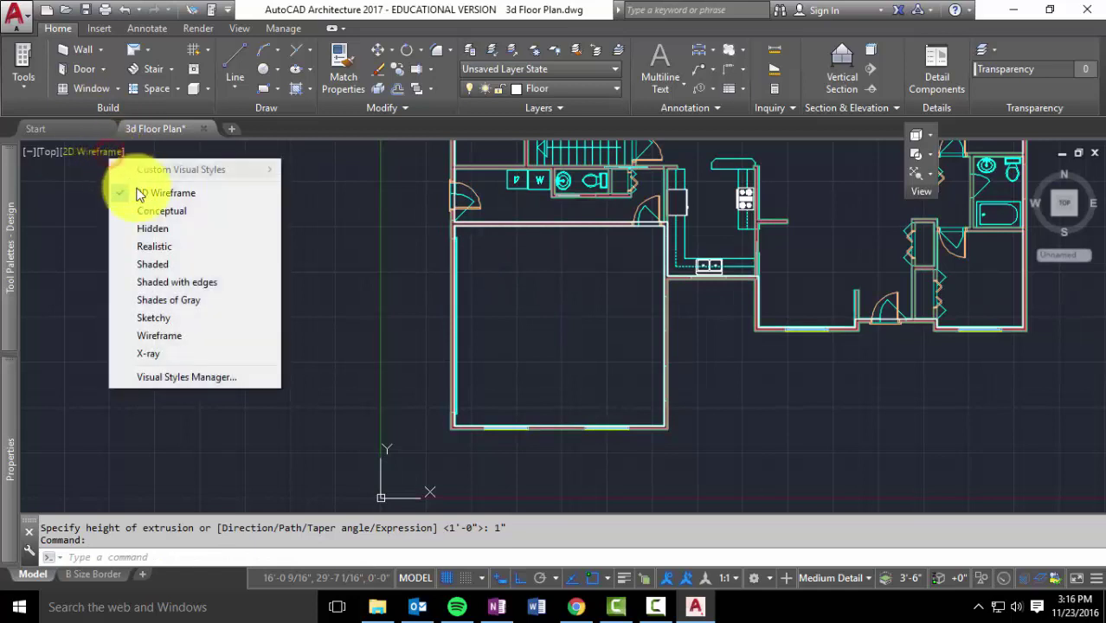
left_click(172, 247)
middle_click_drag(790, 358, 603, 303, "shift")
scroll(554, 317, "up", 7)
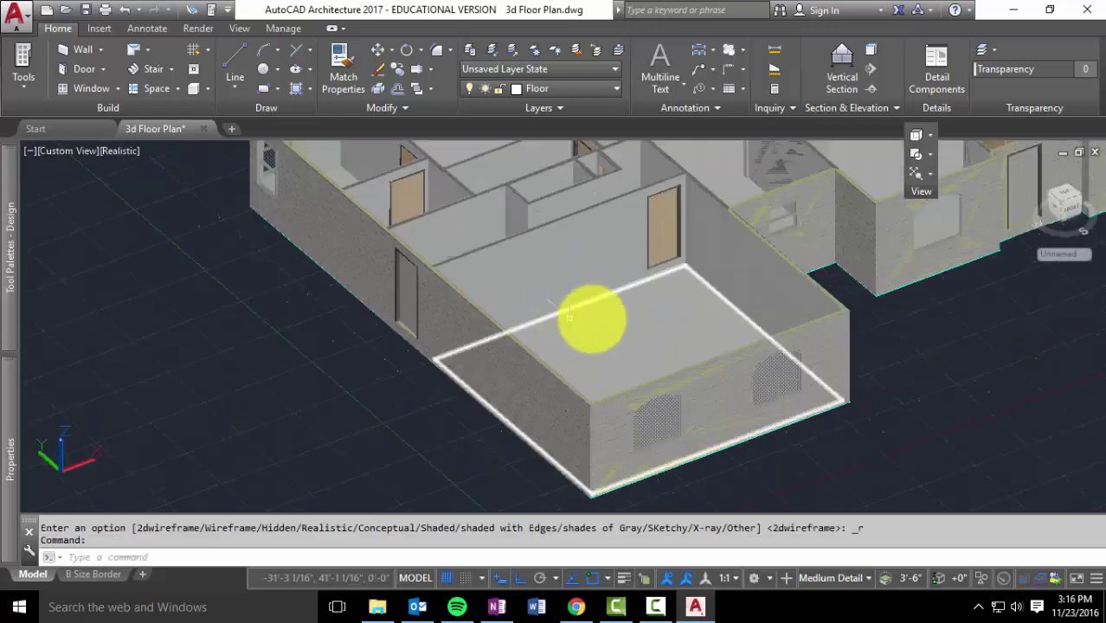
middle_click_drag(722, 265, 525, 461)
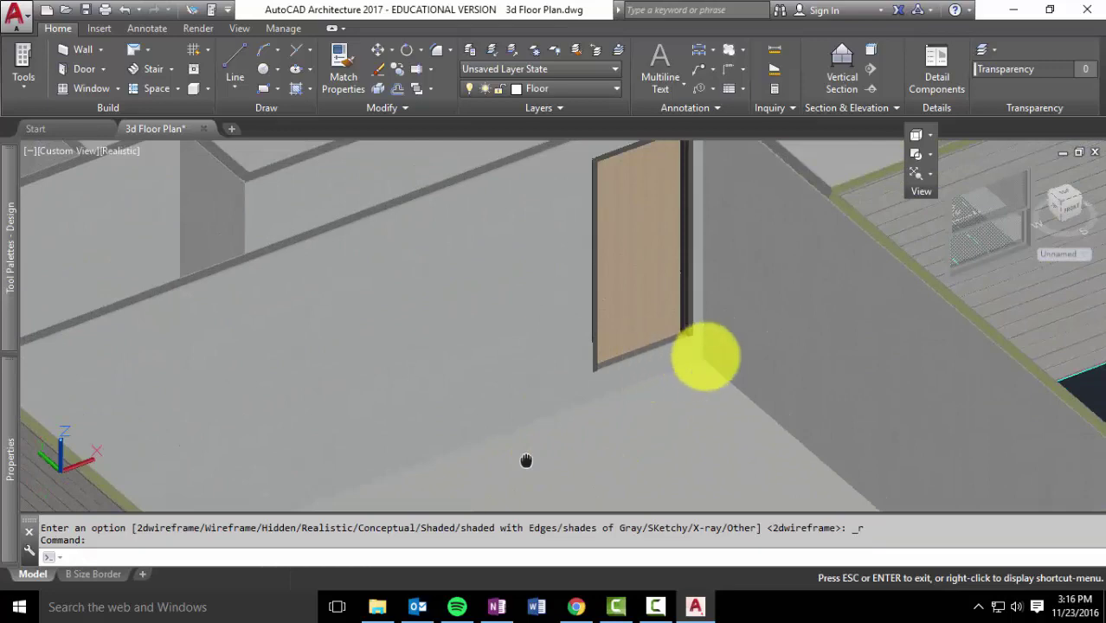
scroll(614, 161, "down", 5)
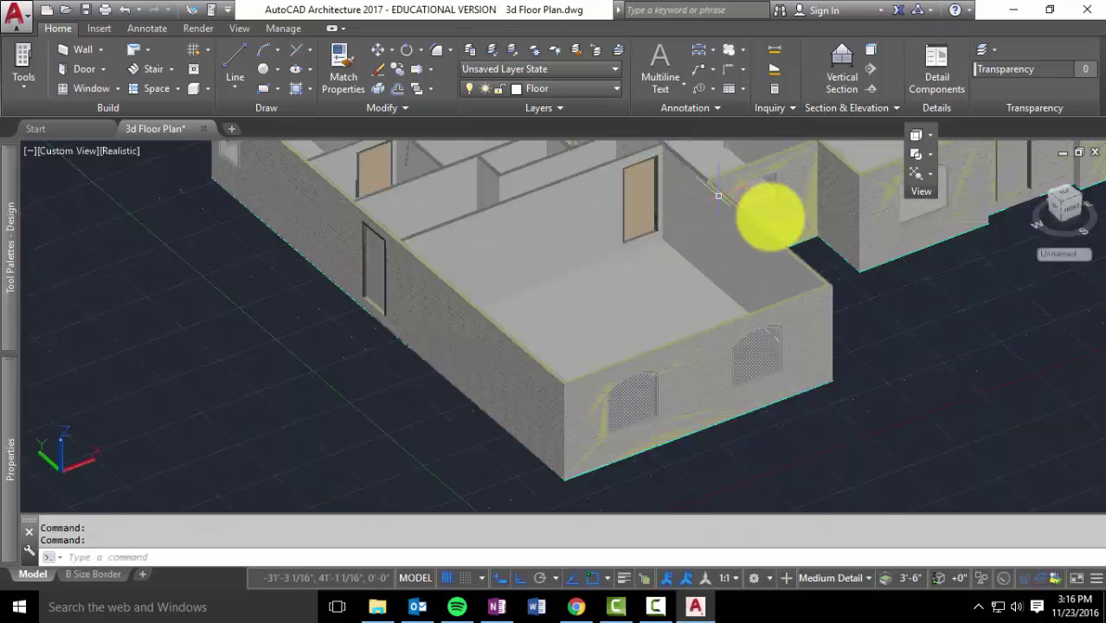
- Examine the house floor slab in 3D from the back, checking its thickness against the walls and door openings
middle_click_drag(859, 228, 907, 240, "shift")
middle_click_drag(573, 255, 491, 225)
scroll(728, 500, "down", 3)
scroll(491, 225, "up", 5)
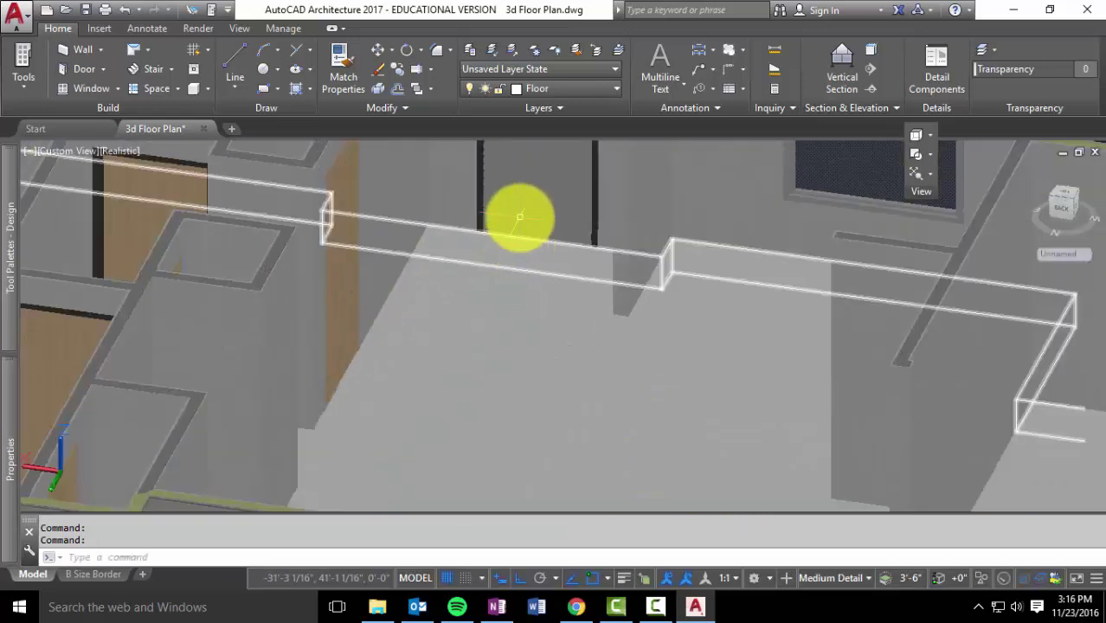
scroll(519, 212, "up", 4)
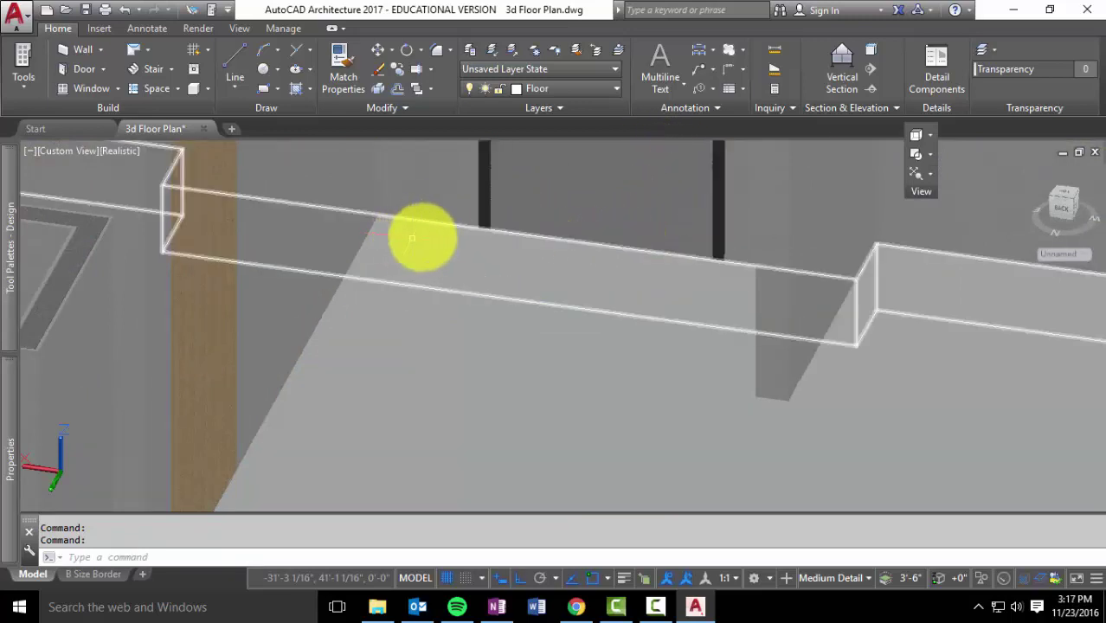
scroll(738, 282, "down", 5)
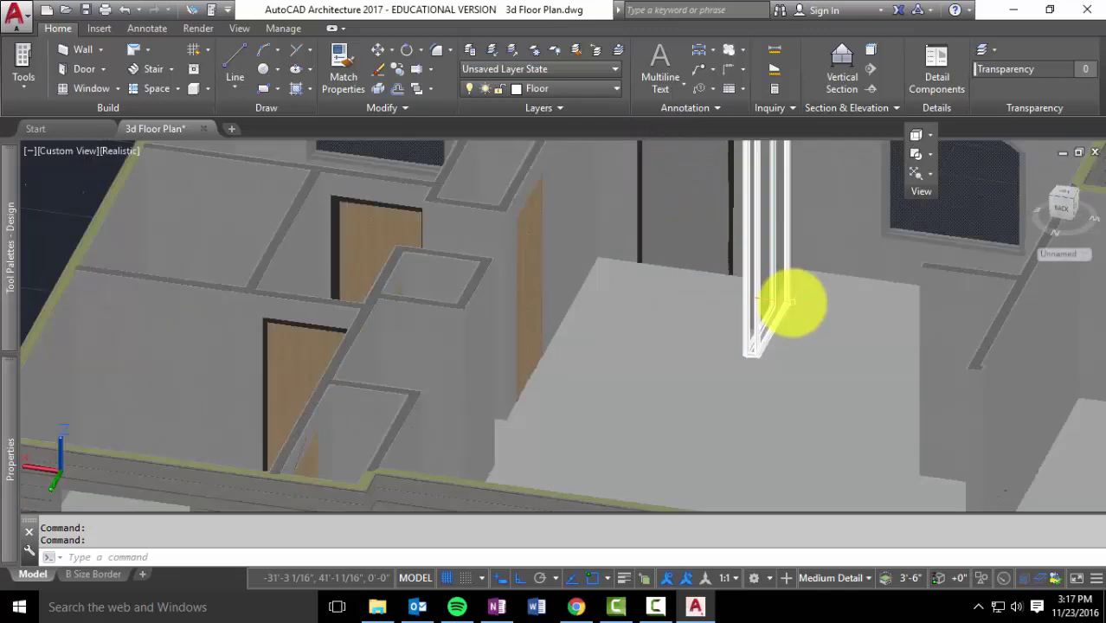